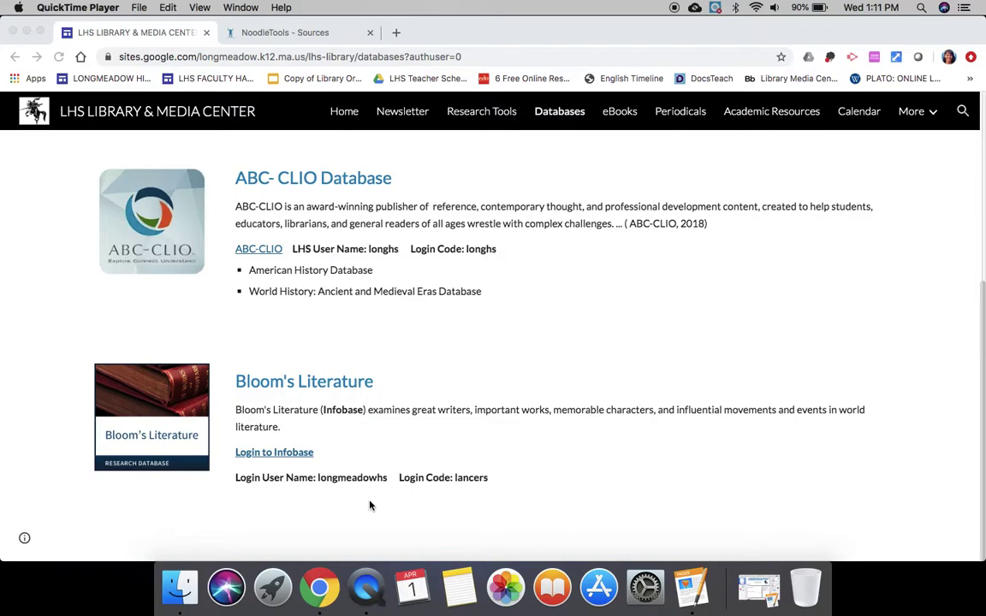
- Open the Bloom's Literature database through the library's Infobase login link and the list of available resources
left_click(289, 459)
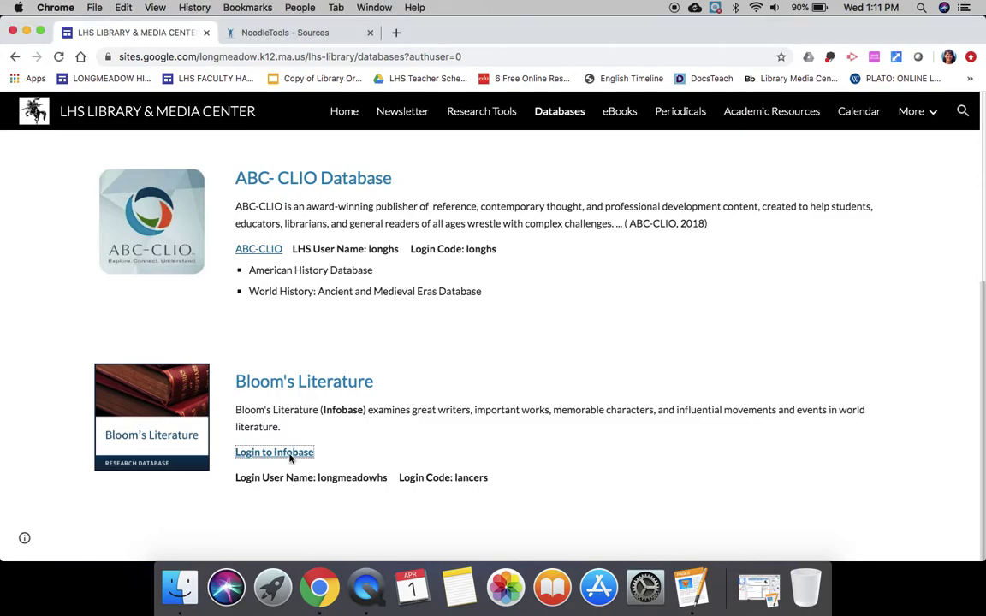
left_click(289, 459)
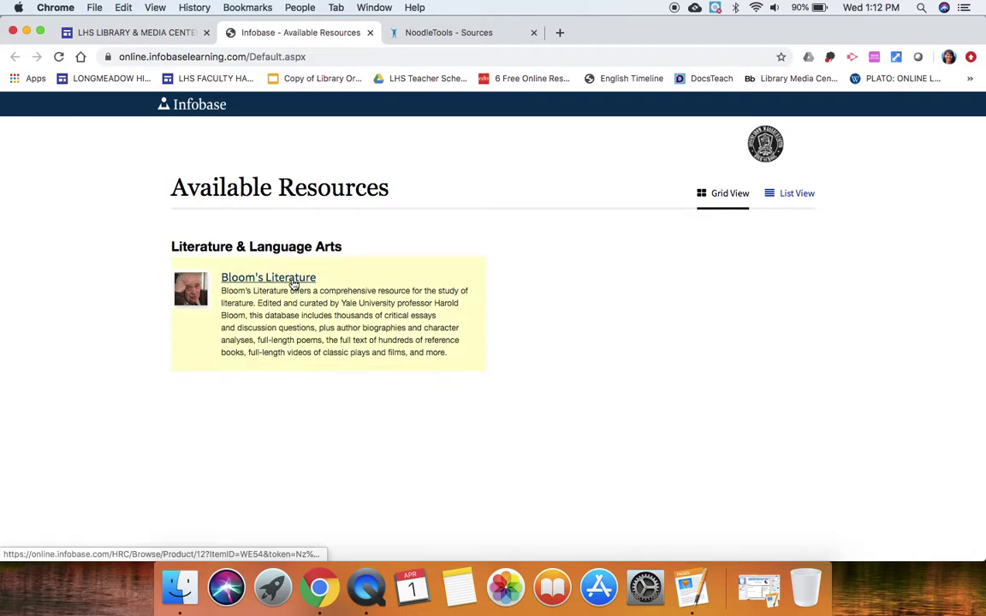
left_click(294, 283)
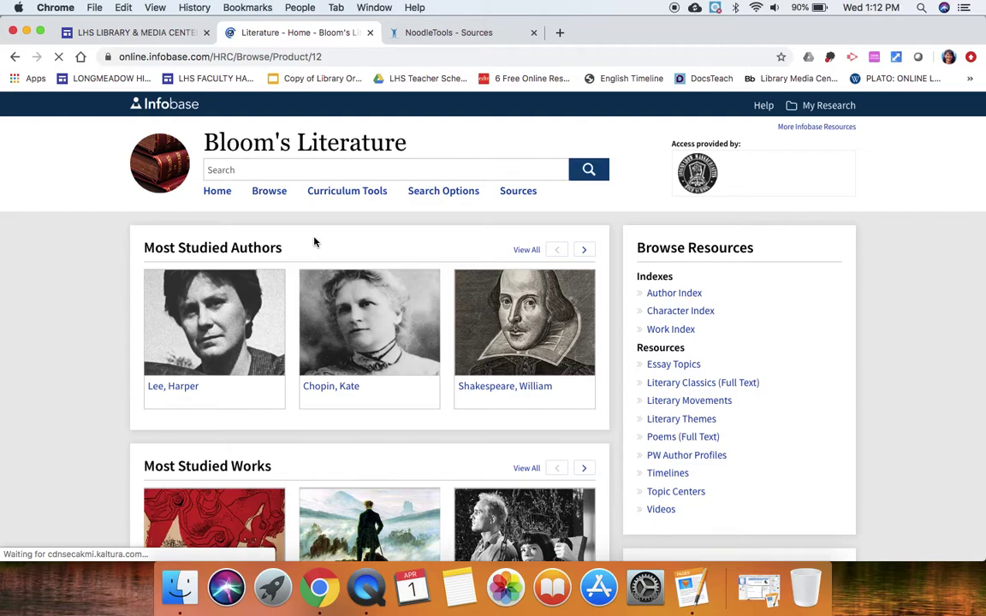
- Look over the Bloom's Literature home page and search the database for "langston hughes"
scroll(314, 243, "down", 5)
scroll(314, 243, "down", 5)
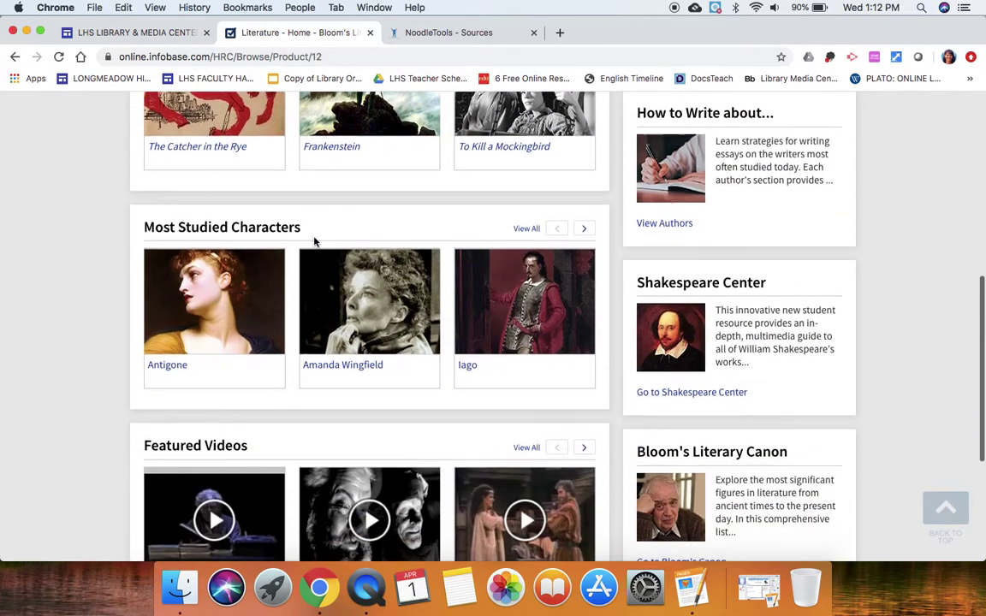
scroll(314, 242, "up", 10)
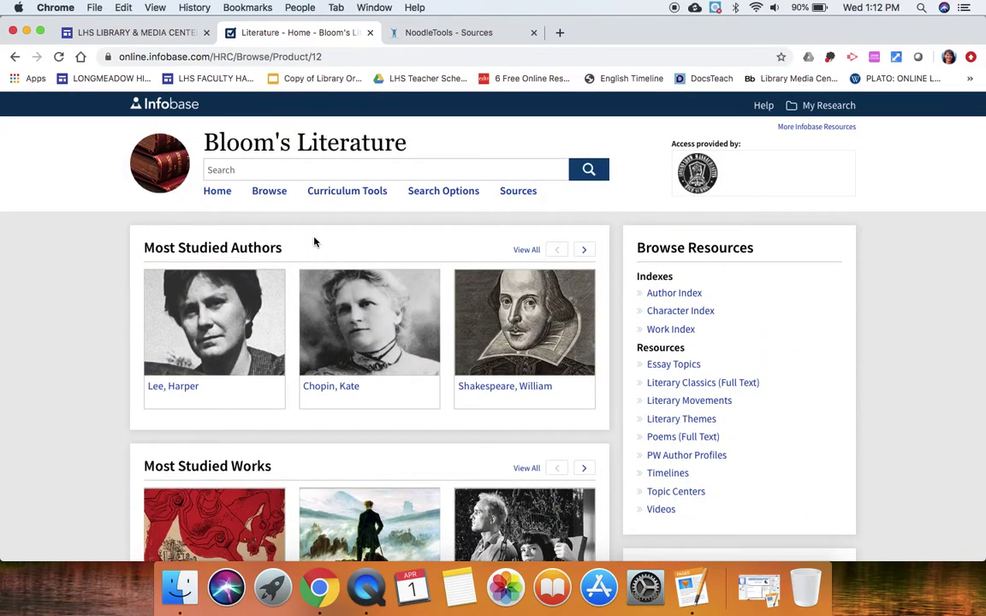
left_click(273, 169)
type("langston hughes")
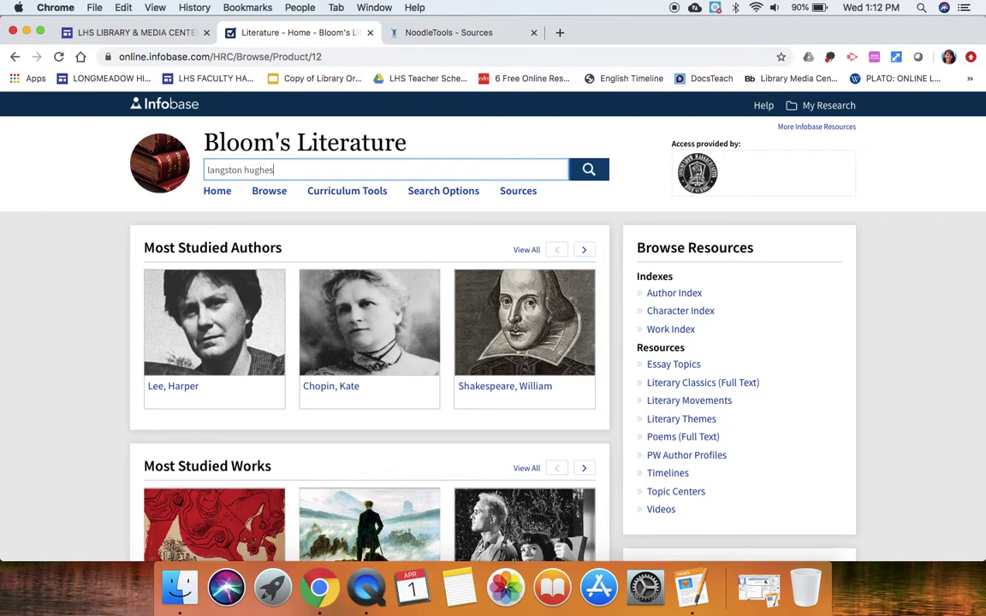
key("Return")
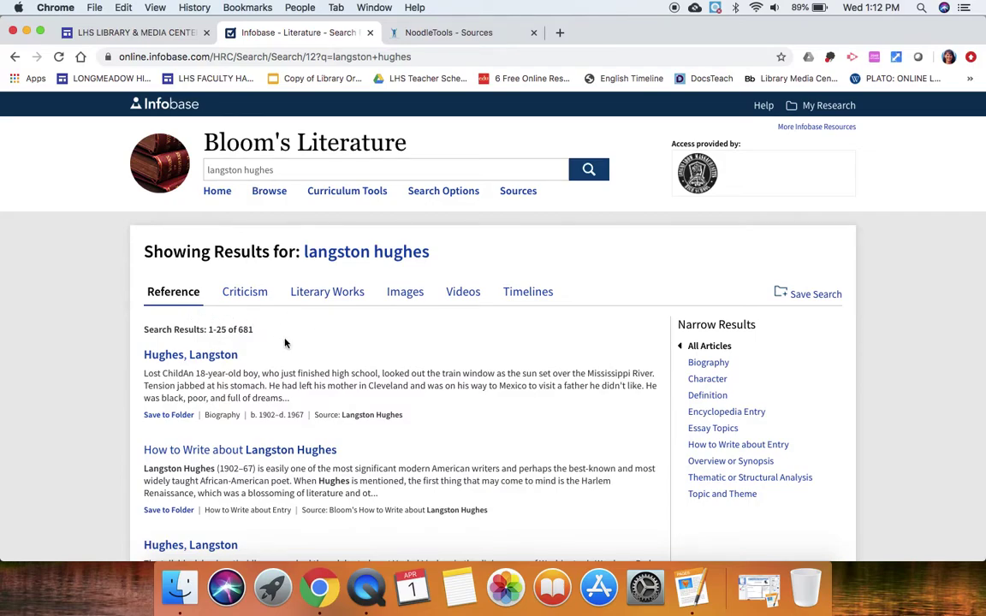
- Look through the Reference results for Langston Hughes and narrow them to Biography
scroll(273, 334, "down", 2)
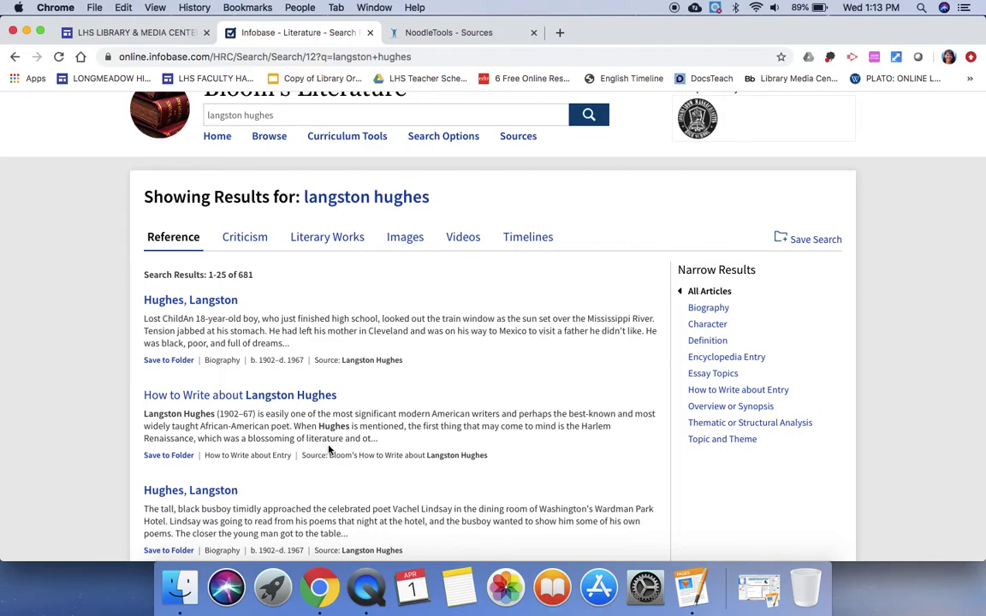
scroll(329, 451, "down", 2)
scroll(329, 451, "down", 2)
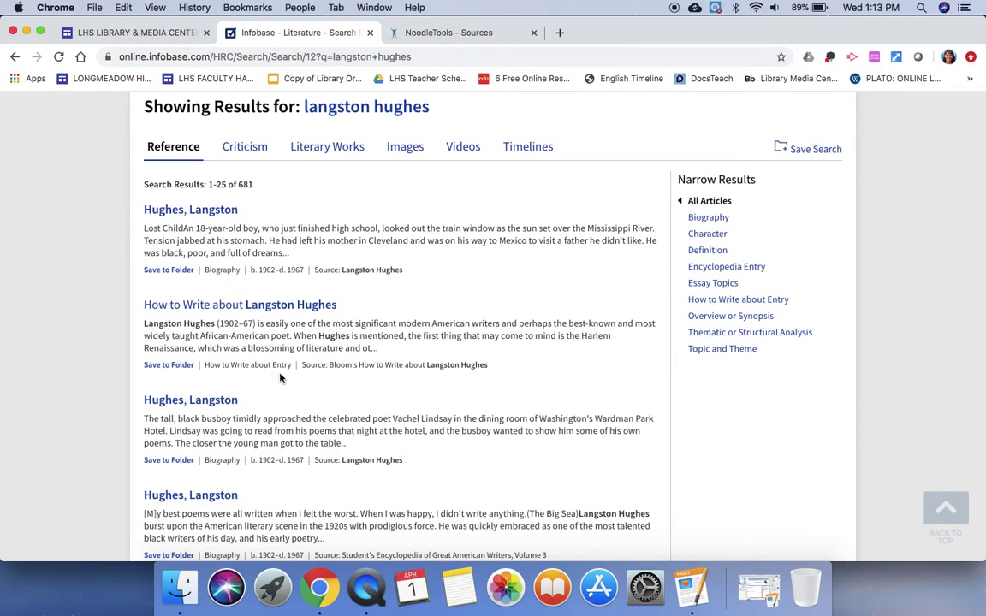
scroll(284, 376, "down", 10)
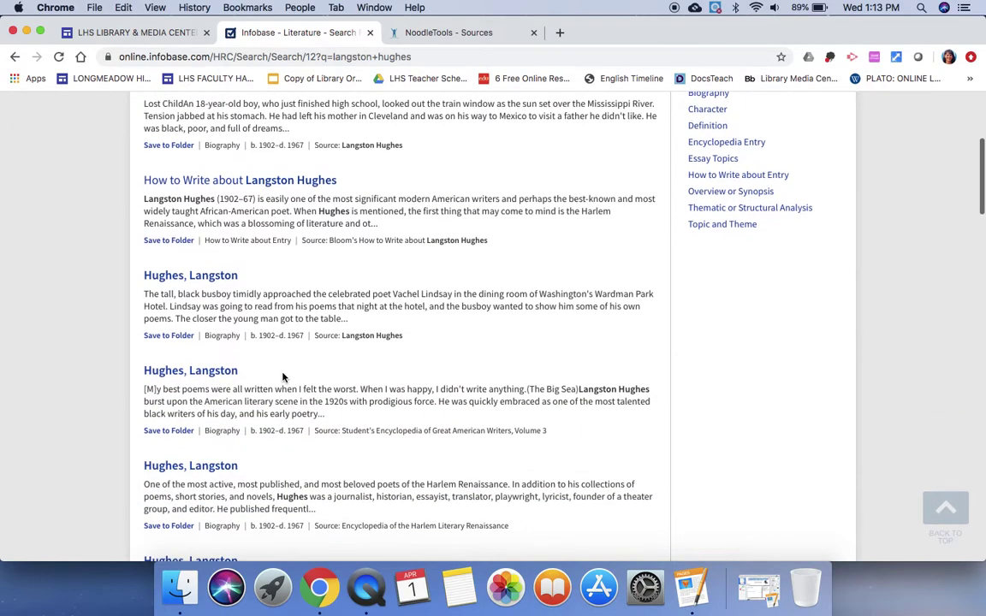
scroll(283, 374, "up", 15)
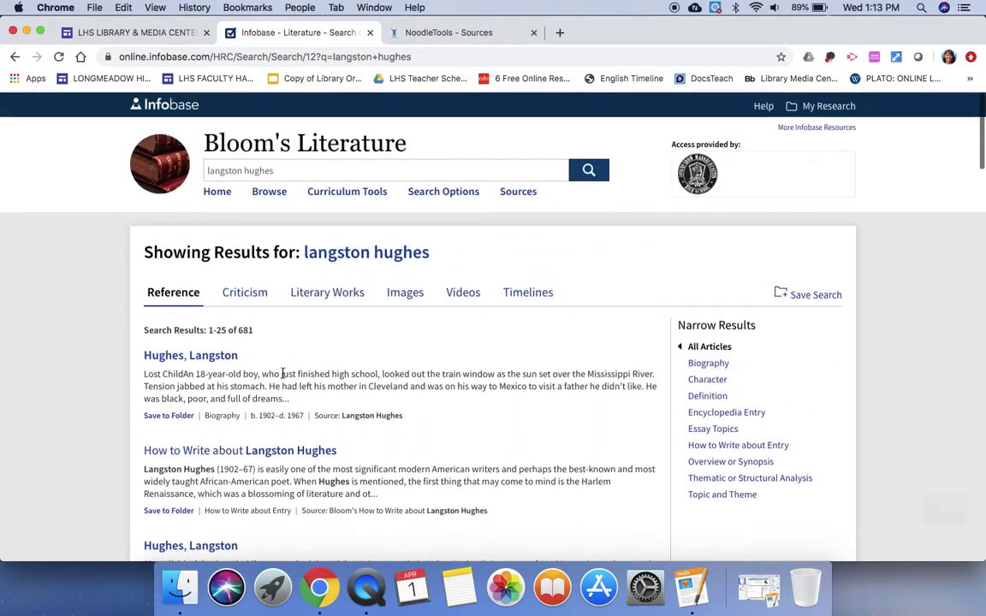
left_click(708, 363)
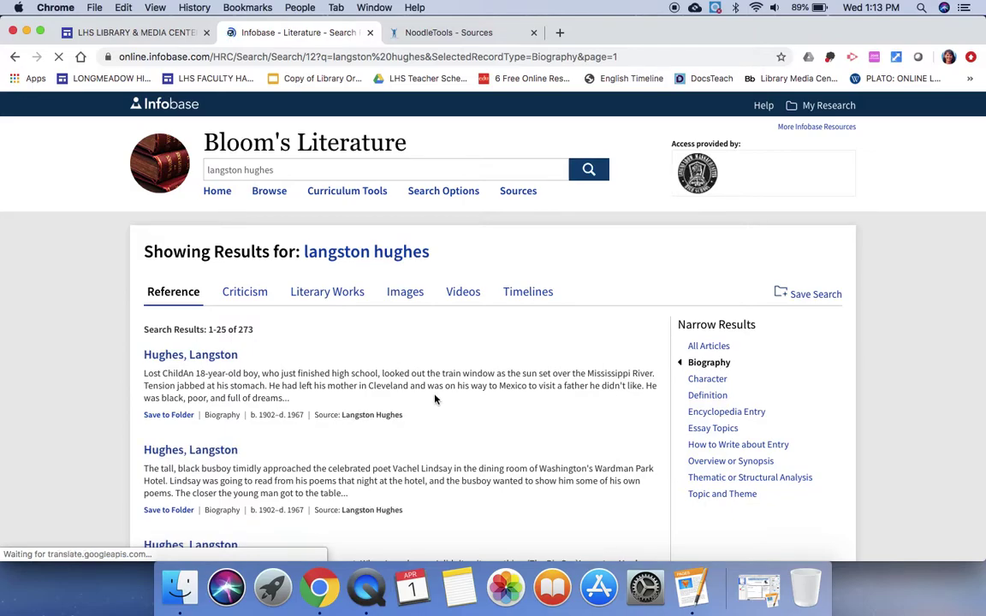
- Review the biography results and switch to the Criticism results for Langston Hughes
scroll(364, 366, "down", 5)
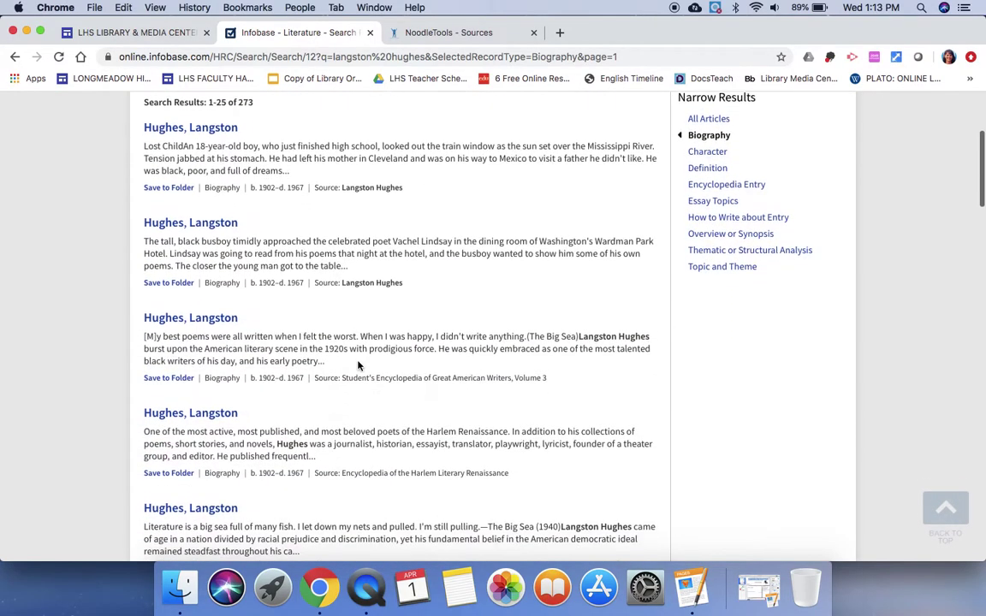
scroll(358, 364, "down", 2)
scroll(358, 367, "up", 3)
scroll(358, 366, "up", 4)
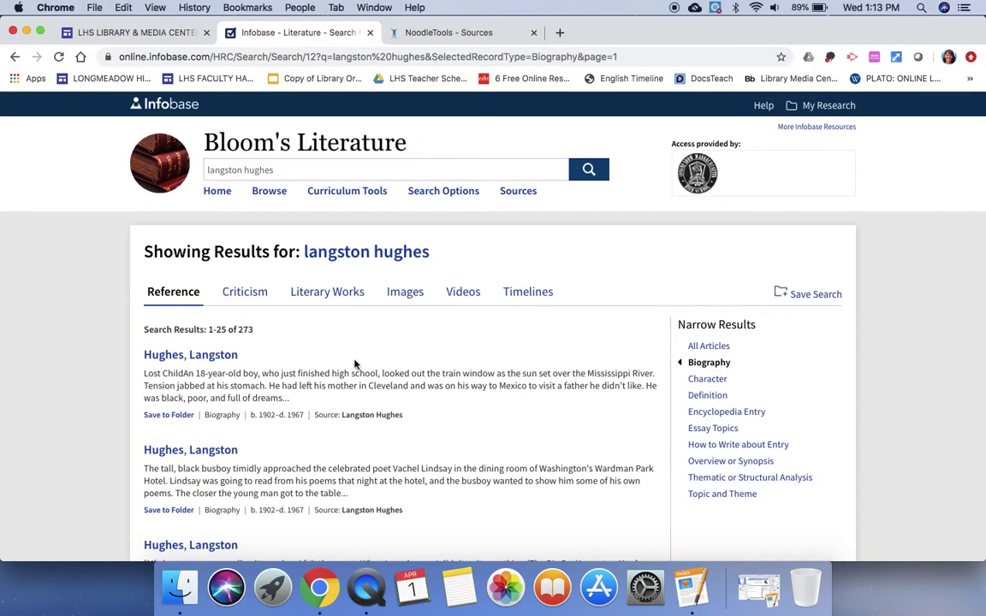
left_click(255, 298)
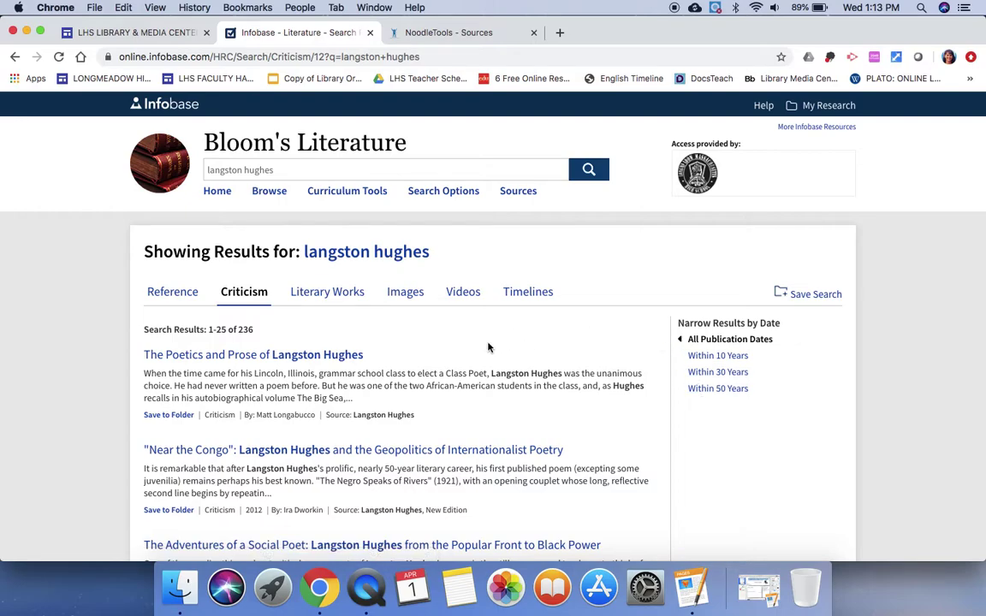
- Open the poem "The Negro Speaks of Rivers" from the Literary Works results and view its full text
left_click(326, 293)
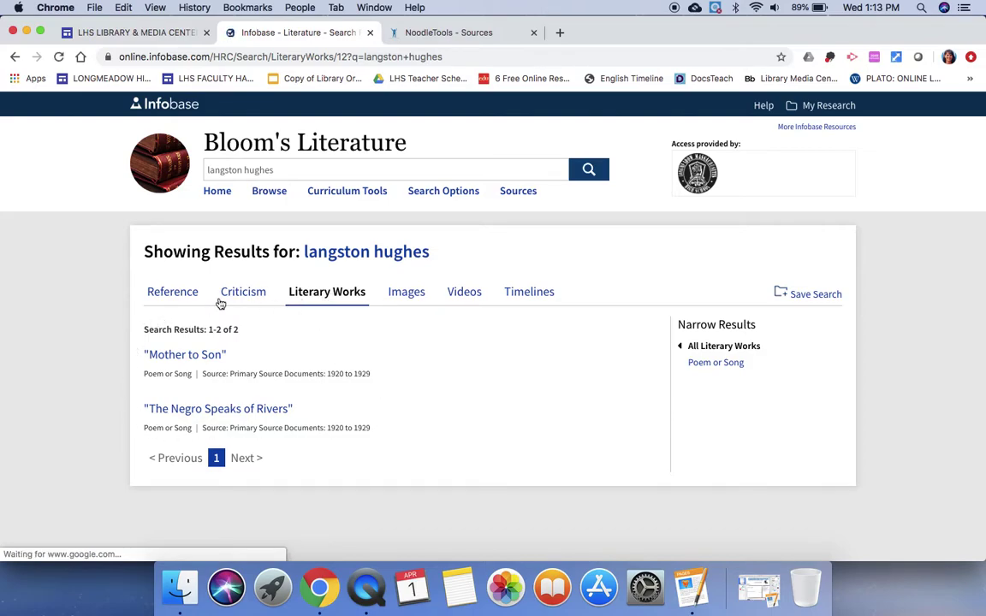
left_click(238, 413)
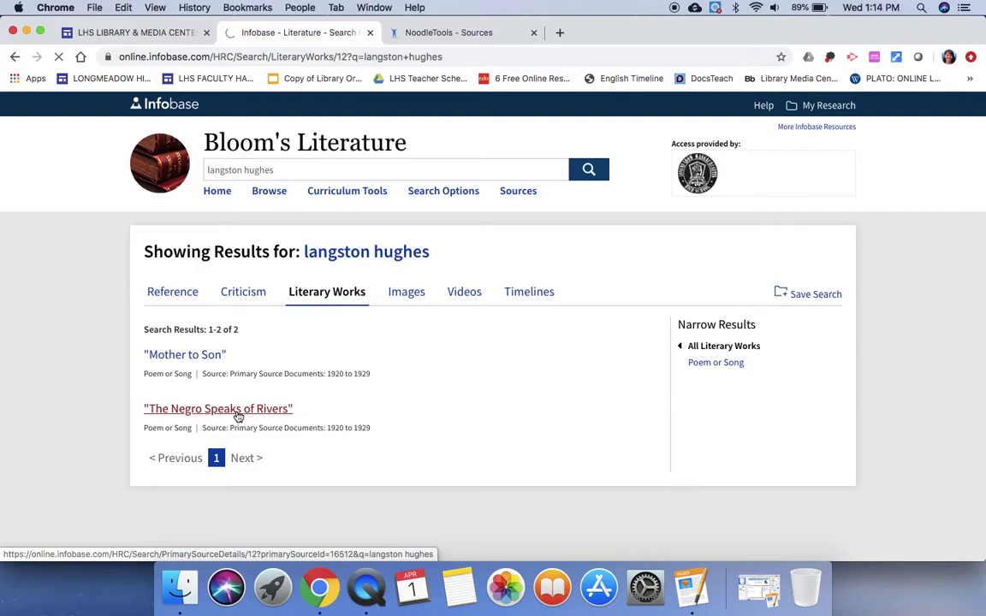
scroll(418, 375, "down", 1)
scroll(417, 375, "down", 3)
scroll(418, 375, "up", 2)
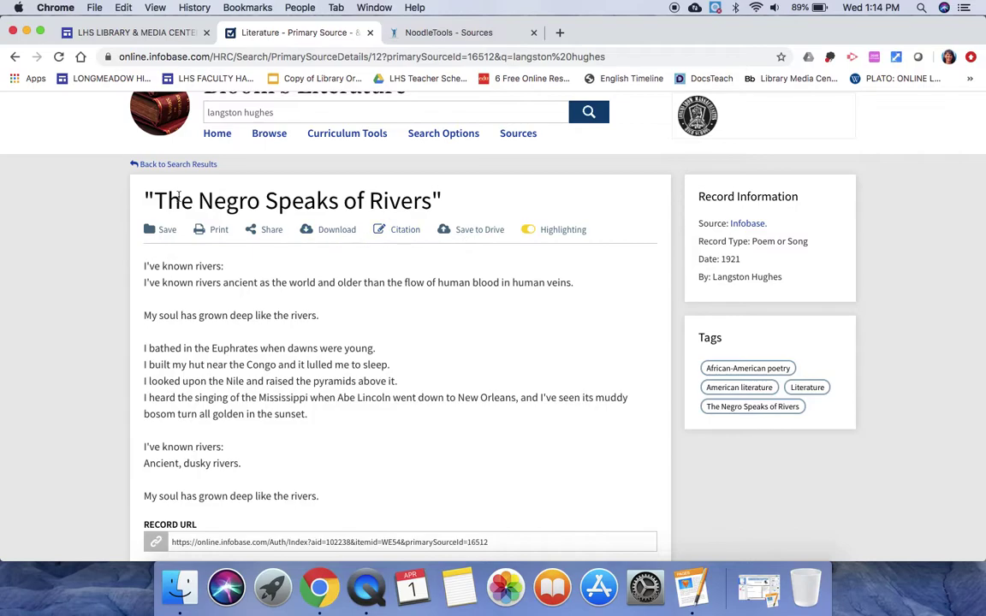
- Return from the poem to the search results and browse the Images results for Langston Hughes
left_click(190, 167)
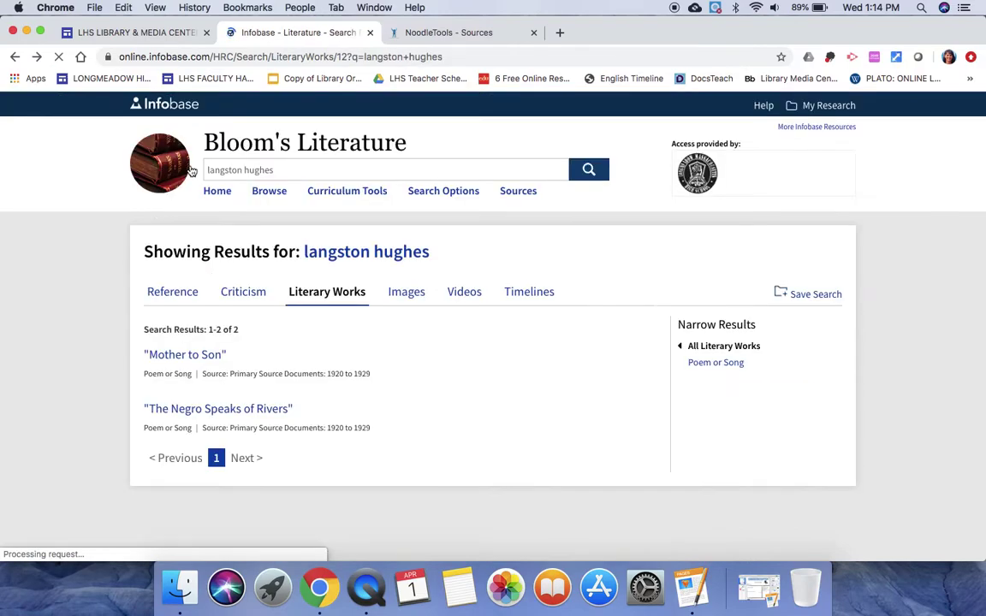
left_click(411, 294)
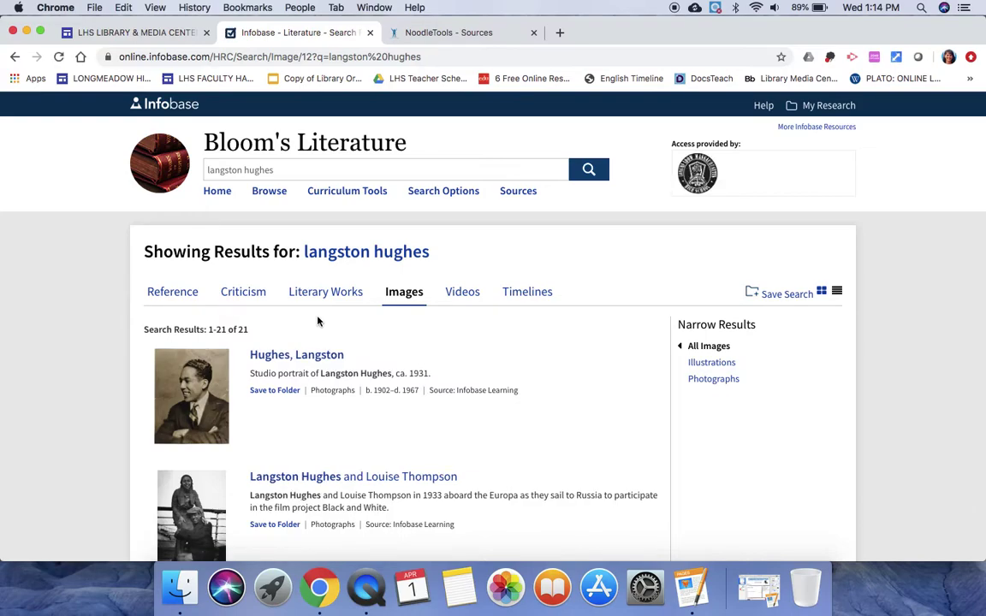
scroll(317, 321, "down", 3)
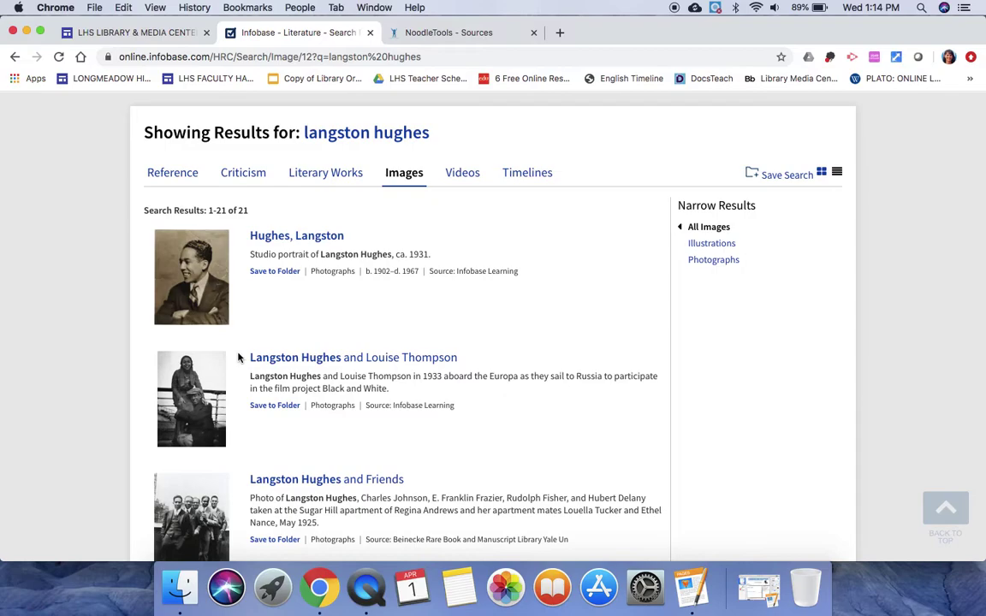
scroll(238, 358, "down", 7)
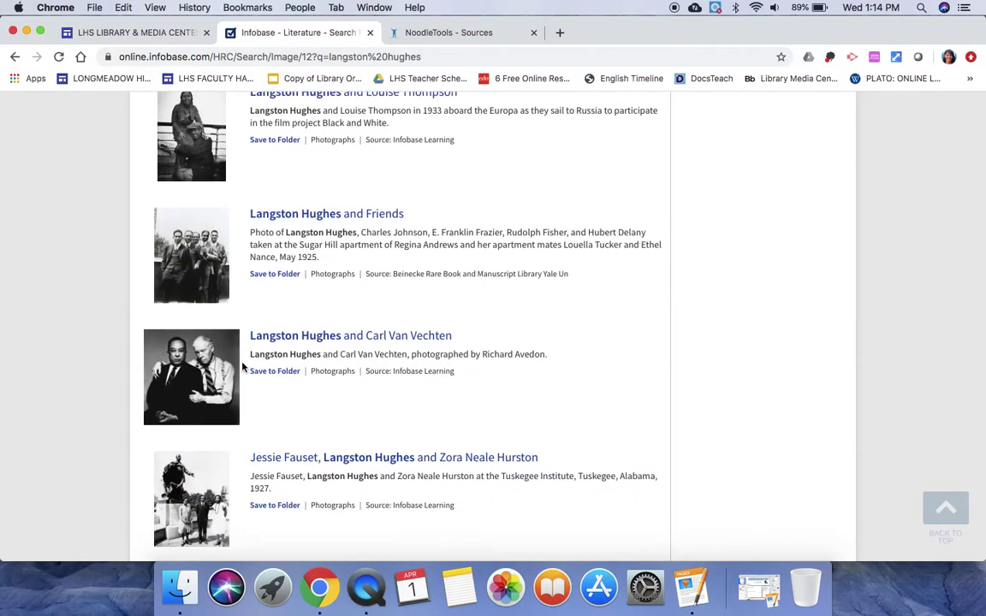
scroll(242, 366, "up", 10)
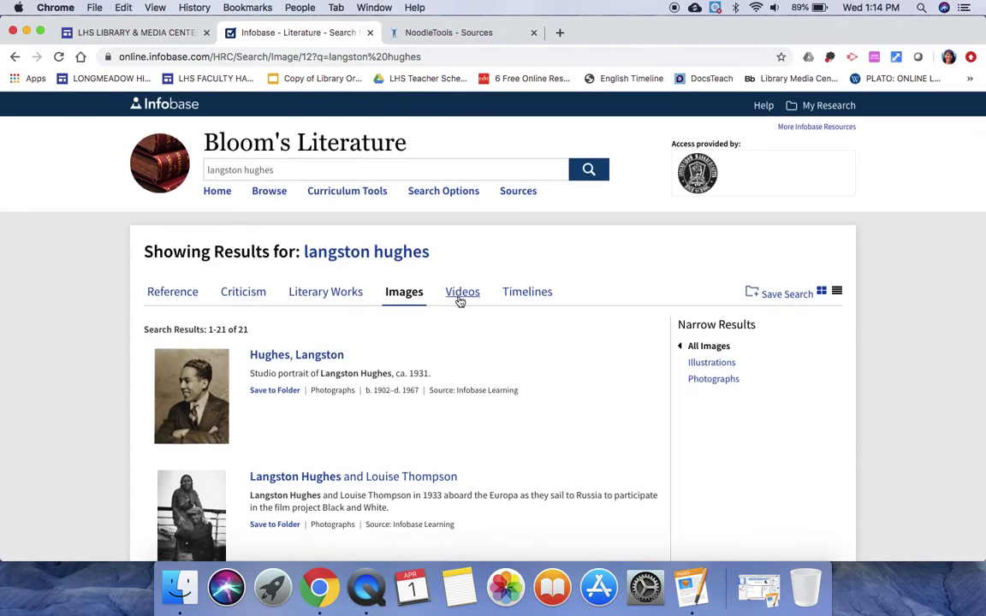
- Browse the Videos results for Langston Hughes
left_click(460, 298)
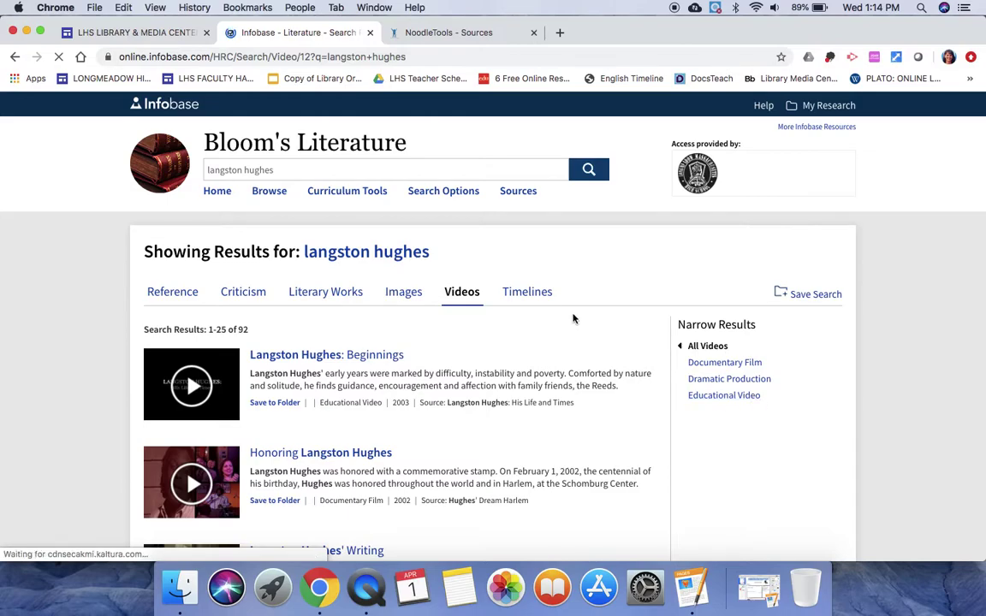
scroll(568, 316, "down", 10)
scroll(569, 316, "down", 10)
scroll(569, 312, "up", 20)
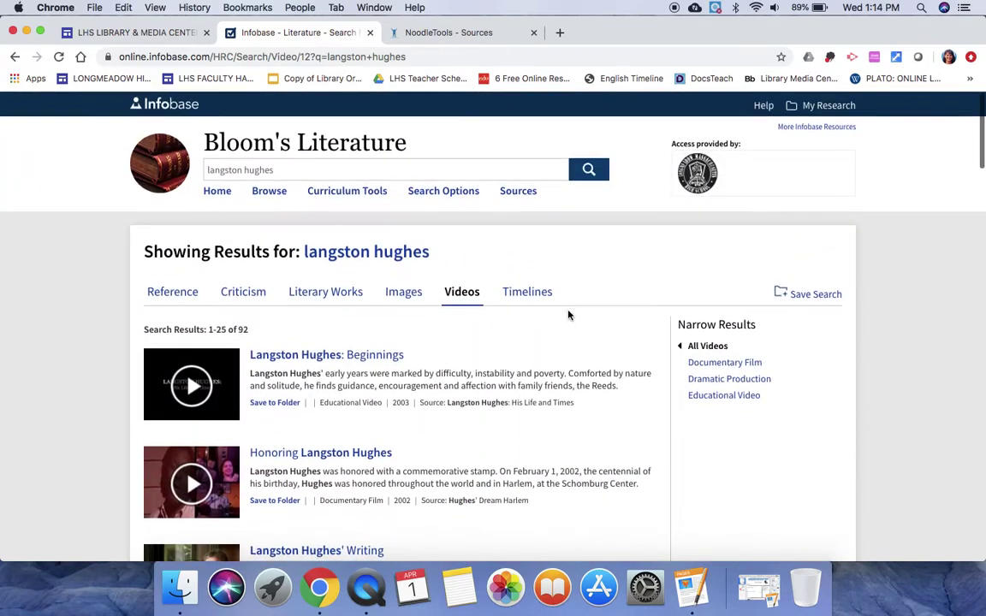
- Review the Timelines results for Langston Hughes from the first entry through the last
left_click(535, 294)
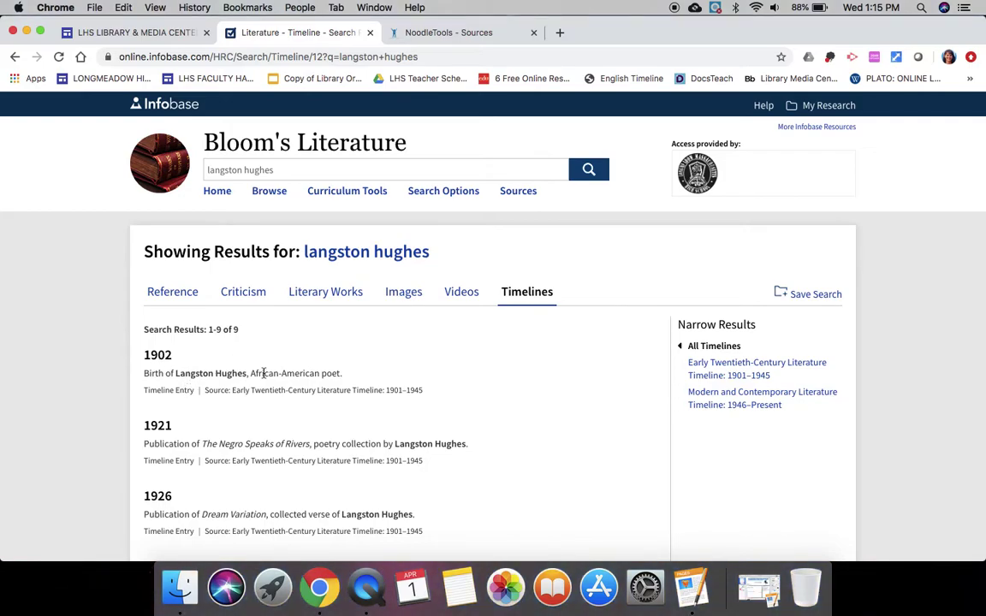
scroll(263, 373, "down", 3)
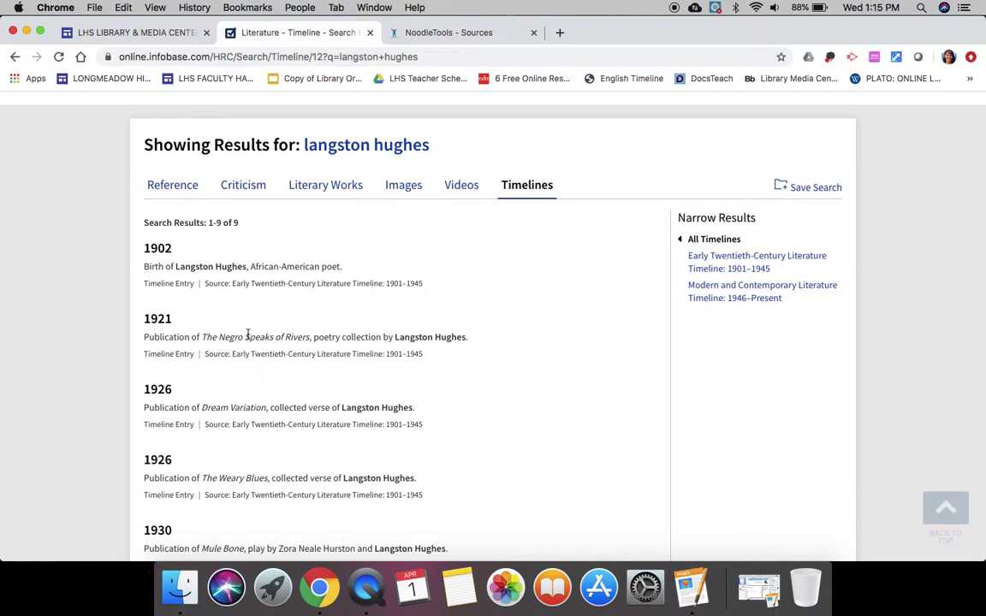
scroll(249, 334, "down", 10)
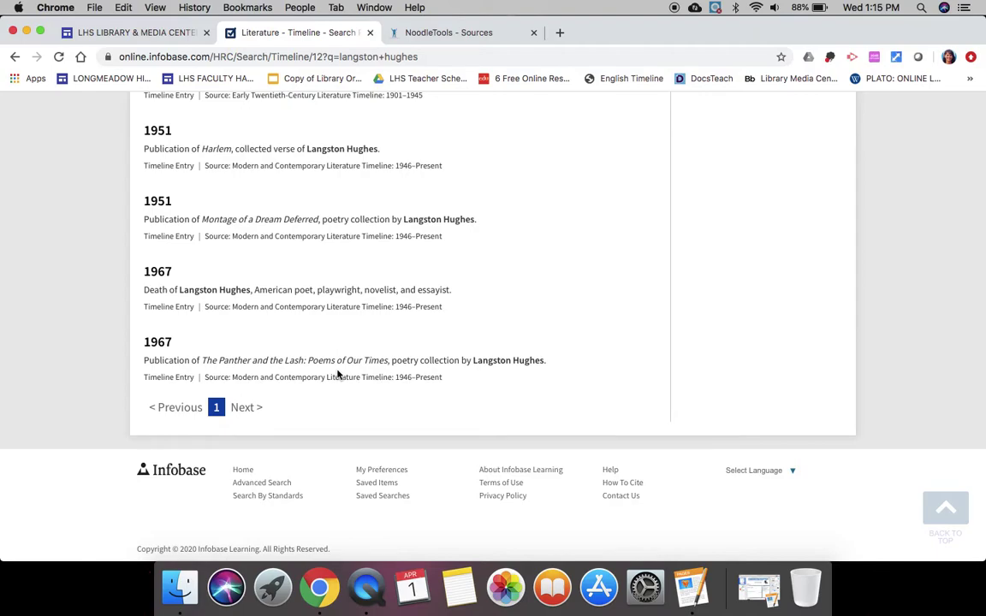
scroll(338, 374, "up", 10)
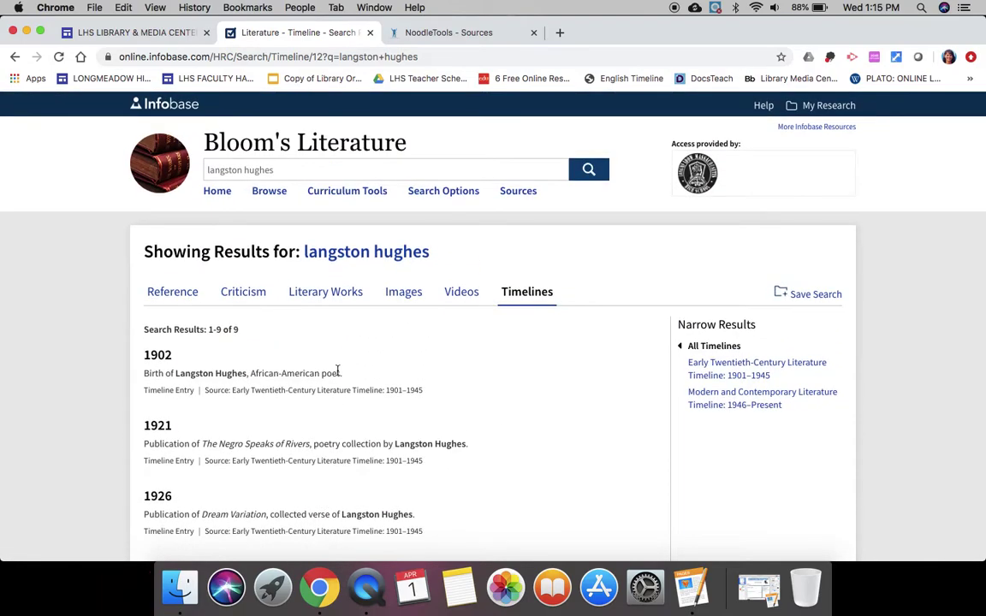
- Open the article "Jazzing It Up: The Be-Bop Modernism of Langston Hughes" from the Criticism results
left_click(244, 297)
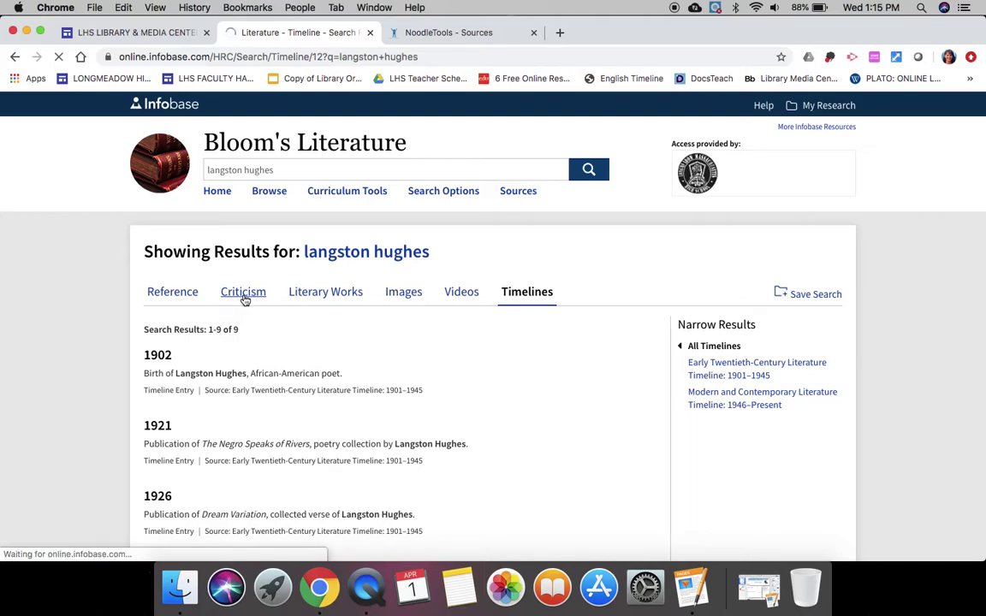
scroll(379, 342, "down", 2)
scroll(380, 341, "down", 7)
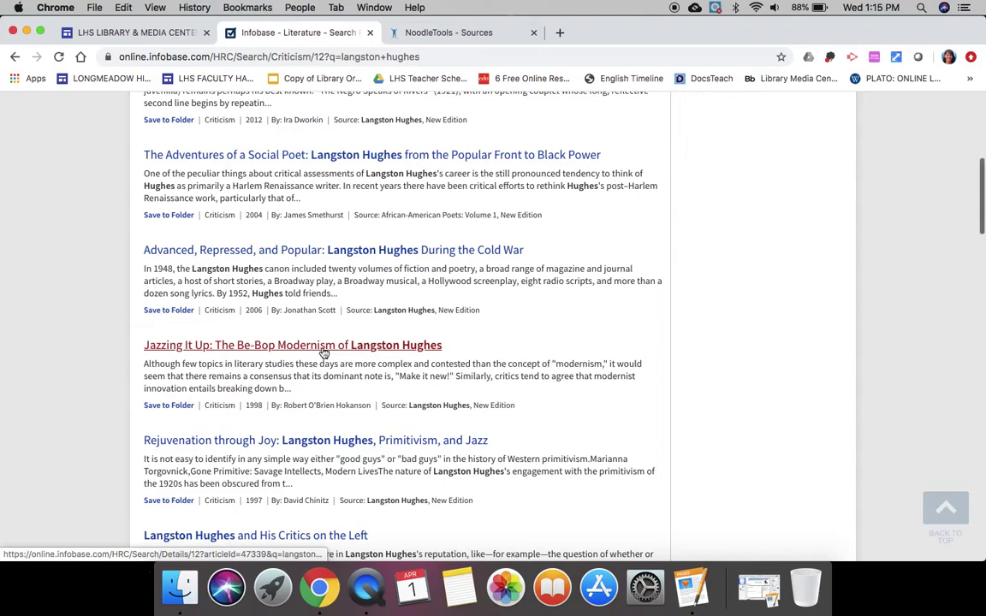
left_click(324, 347)
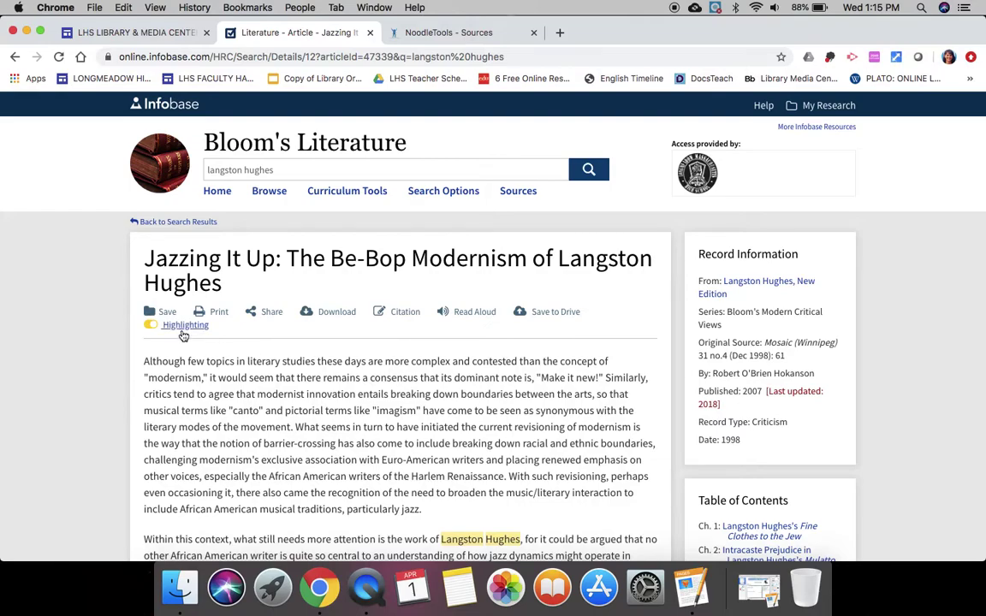
- Turn off search-term highlighting in the article and return to its row of article tools
scroll(294, 374, "down", 3)
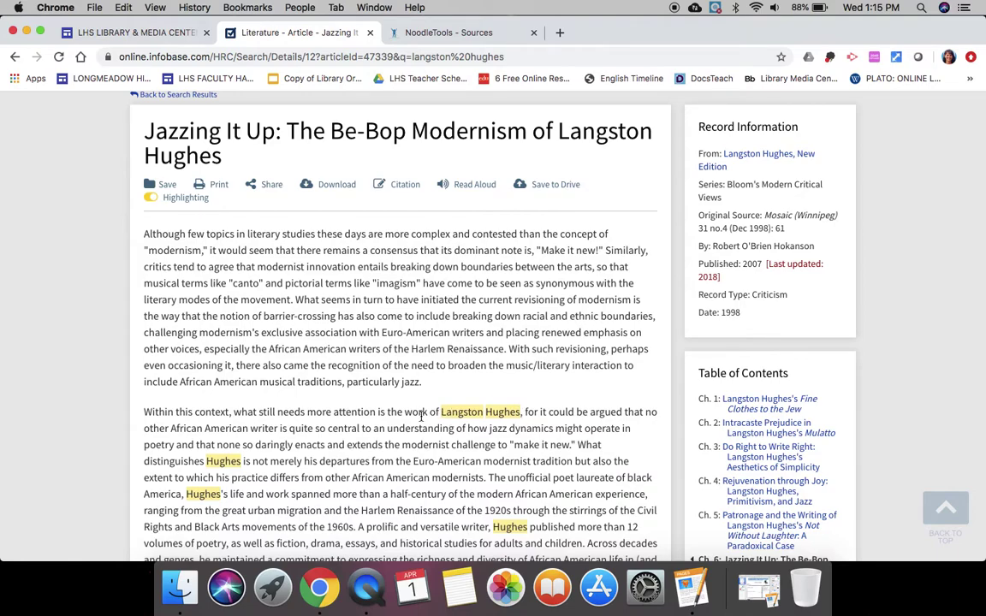
left_click(152, 199)
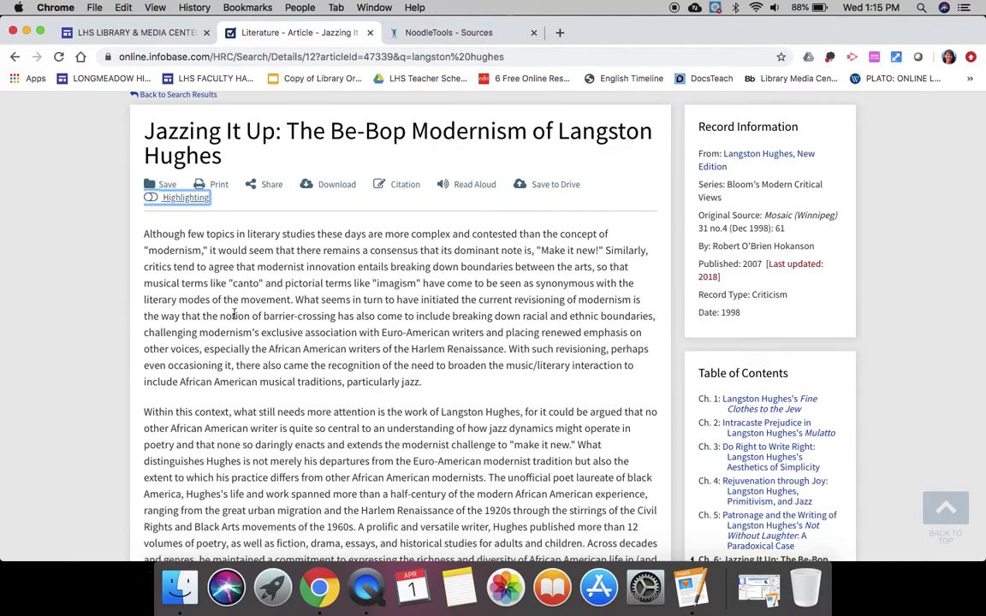
scroll(234, 314, "up", 2)
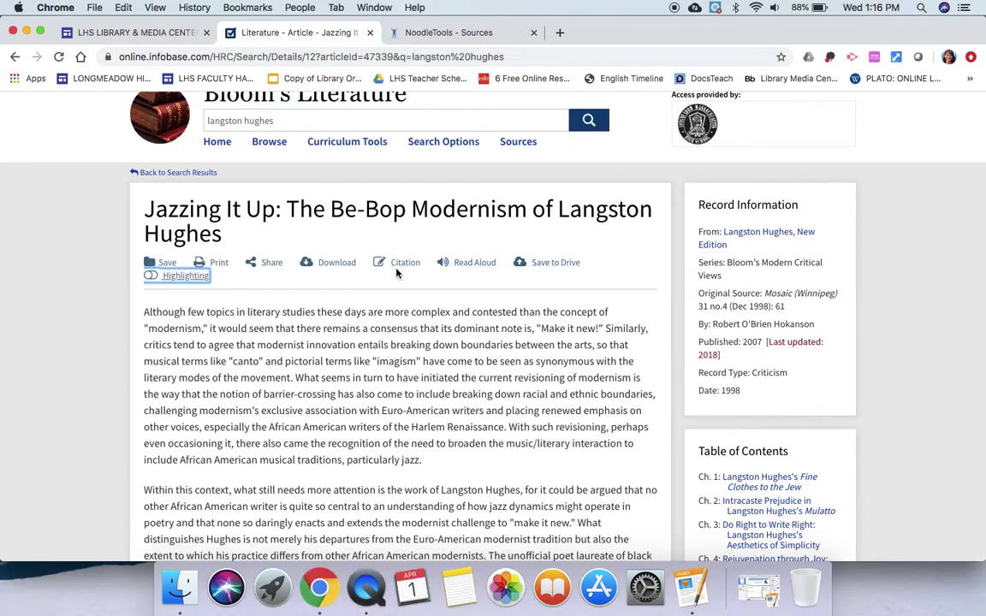
- Open the citation information for the "Jazzing It Up" article and copy its full MLA citation
scroll(384, 291, "down", 15)
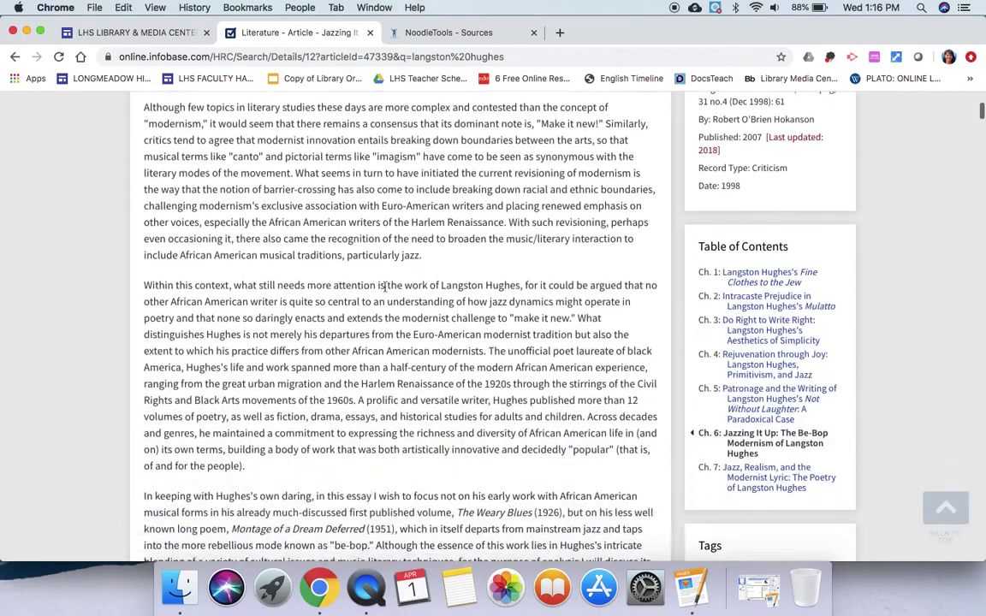
scroll(384, 291, "down", 15)
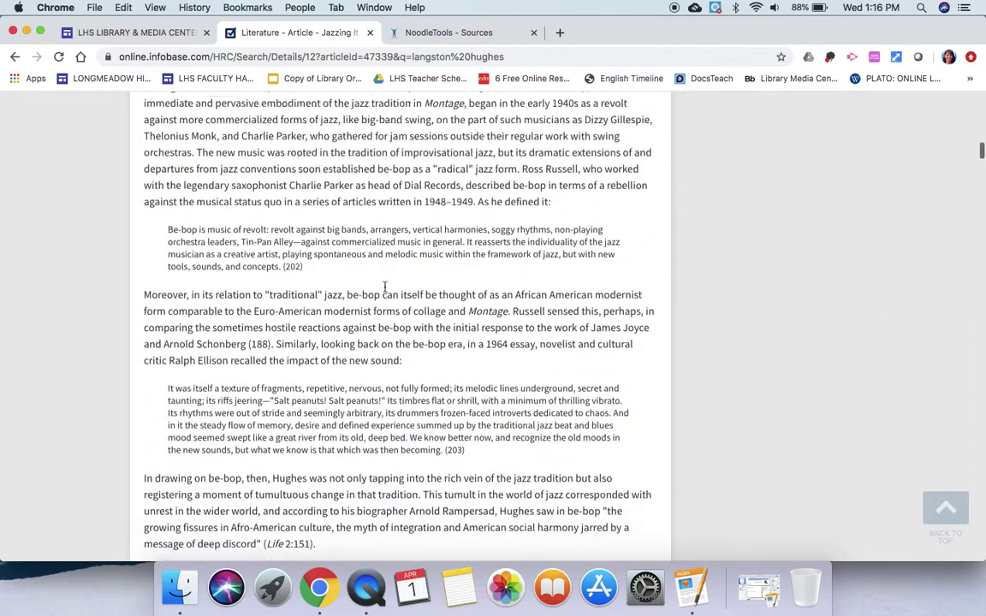
scroll(384, 287, "down", 10)
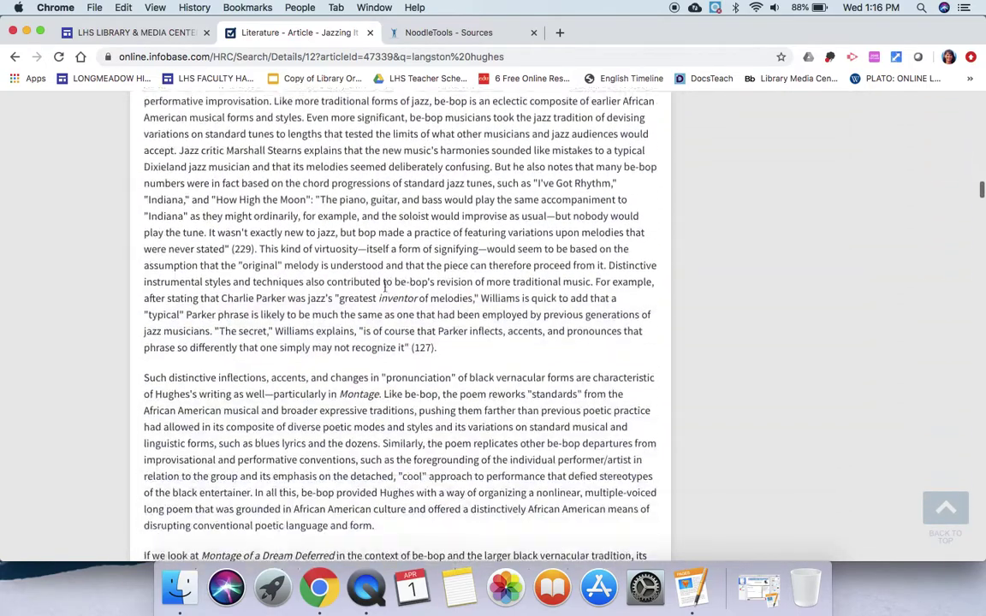
scroll(384, 287, "up", 7)
scroll(384, 288, "up", 20)
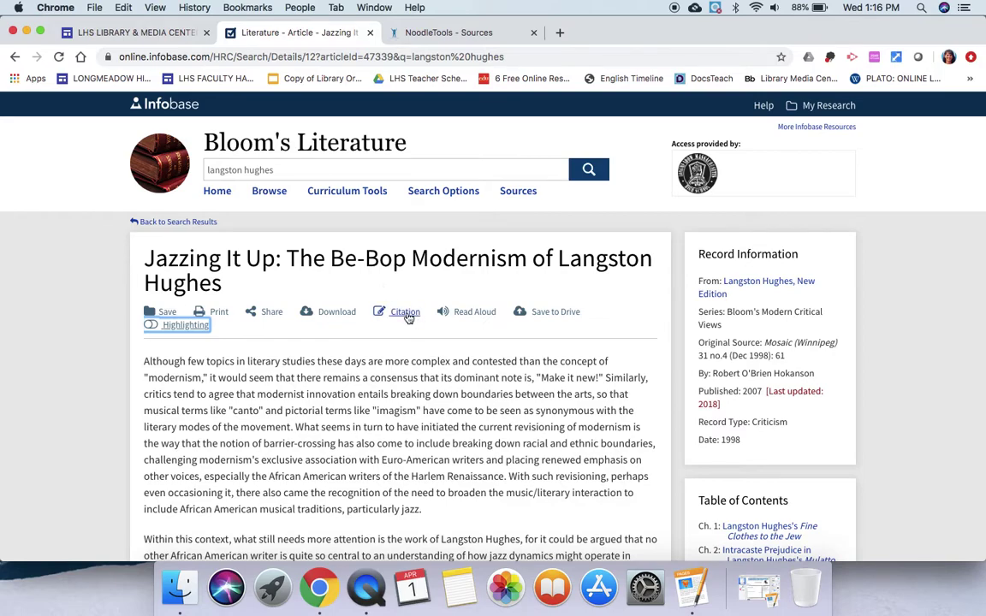
left_click(405, 313)
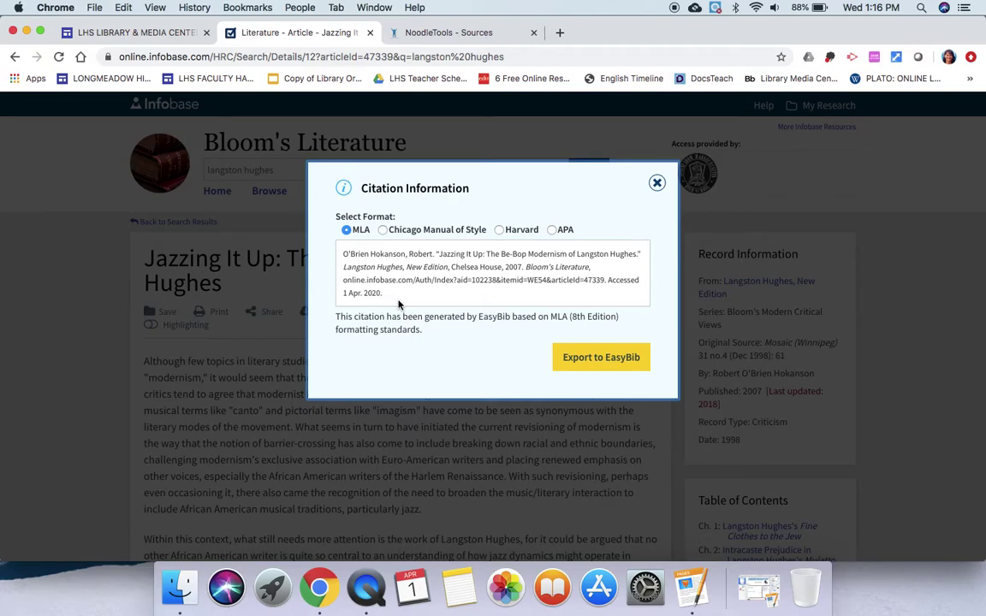
left_click(343, 253)
left_click_drag(343, 253, 409, 303)
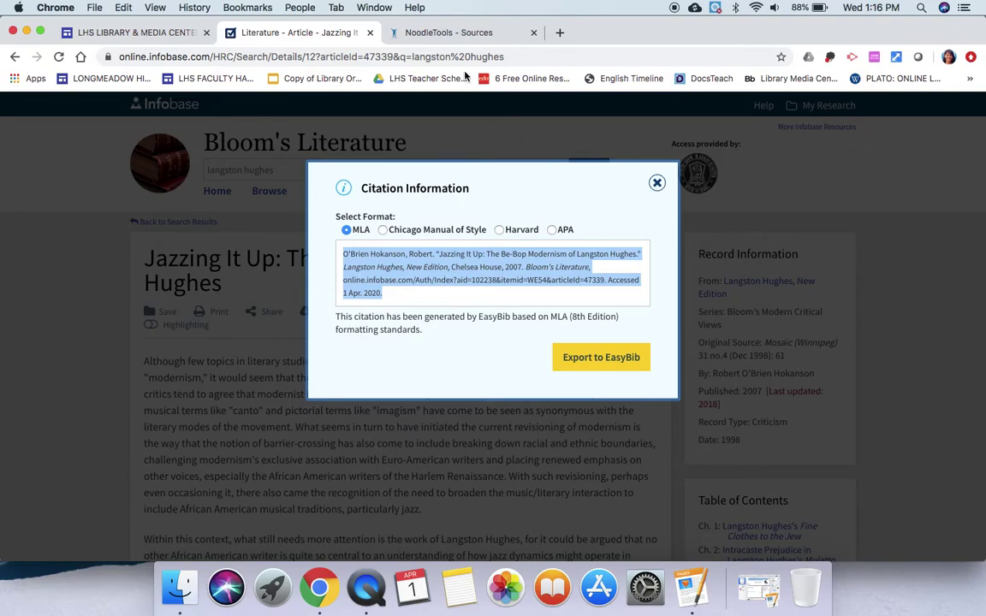
- Switch to NoodleTools and start a new source in the Langston Hughes project as Original Content in Database
left_click(454, 34)
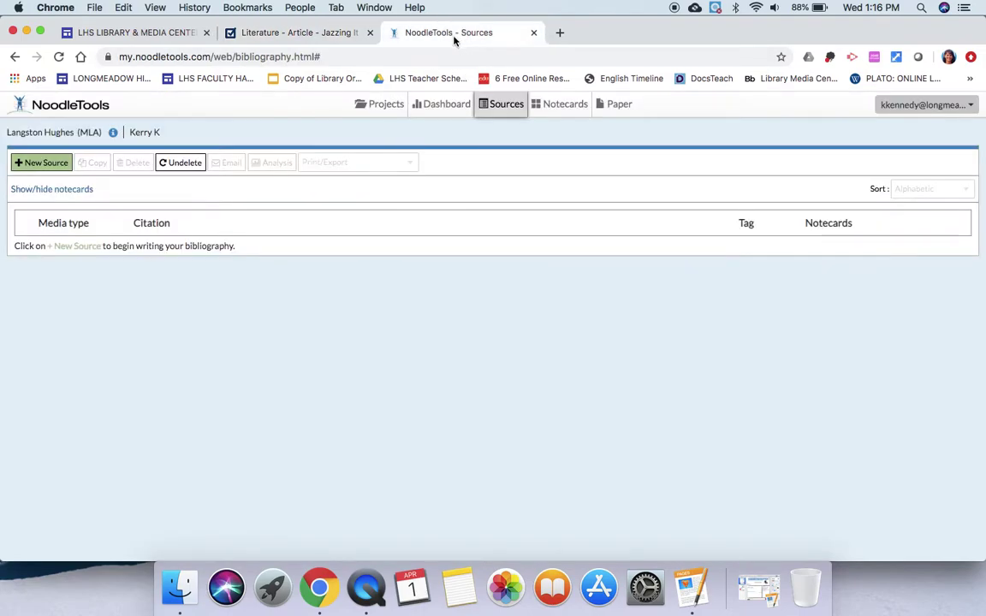
left_click(45, 164)
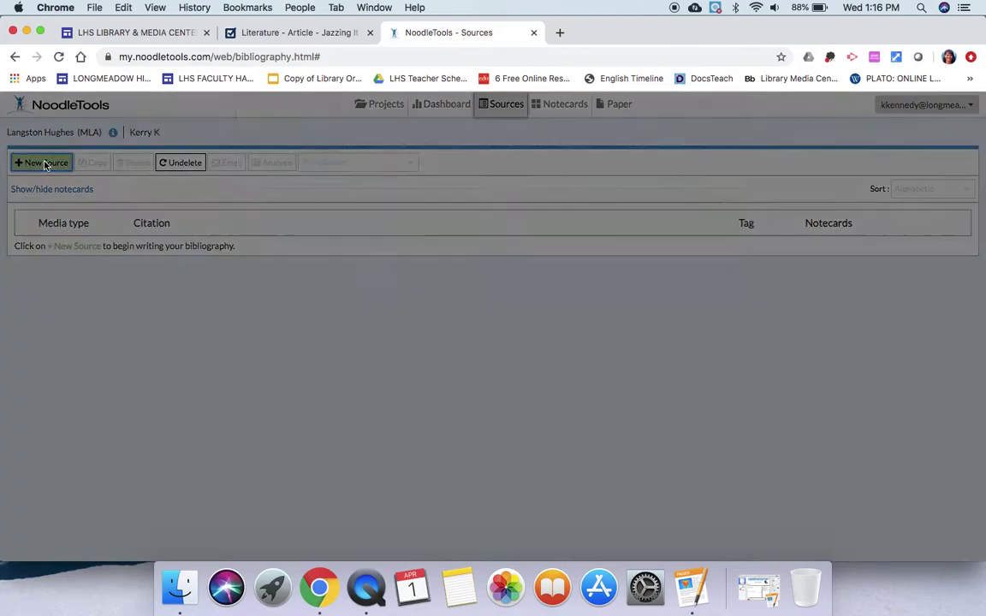
left_click(292, 166)
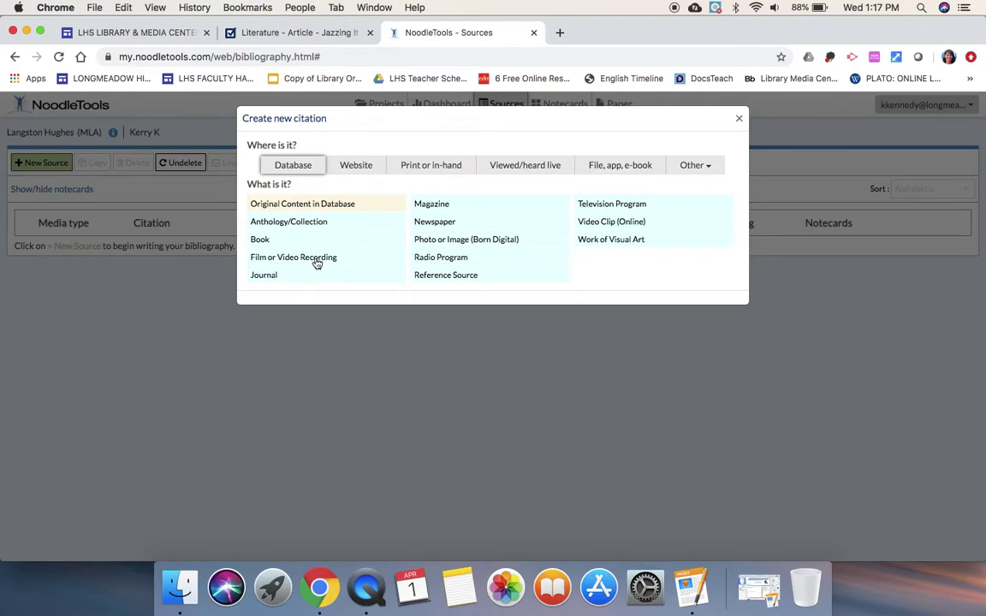
left_click(310, 205)
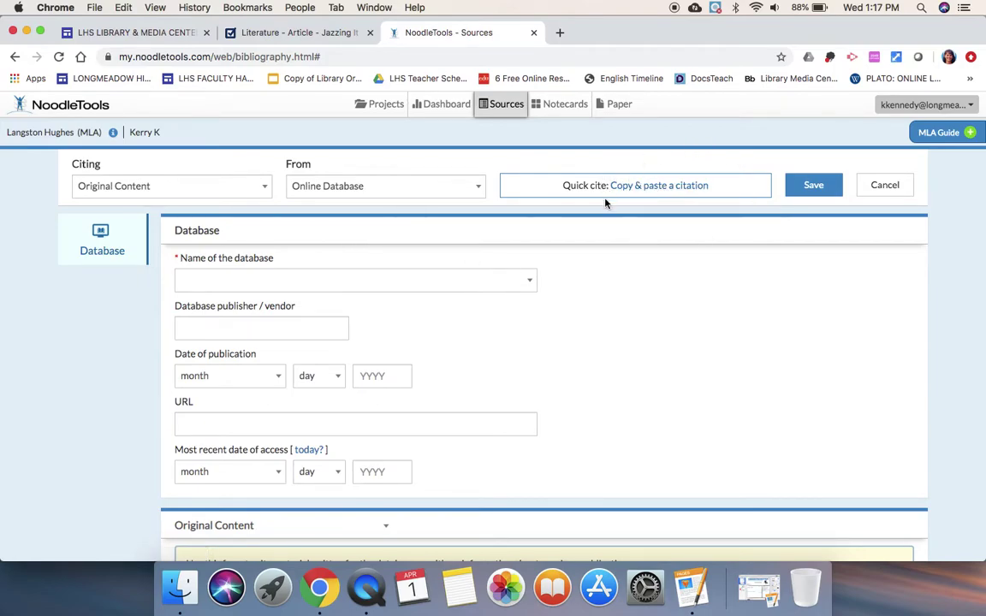
- Use Quick cite to paste the copied MLA citation as the manually edited citation and save the source
left_click(650, 188)
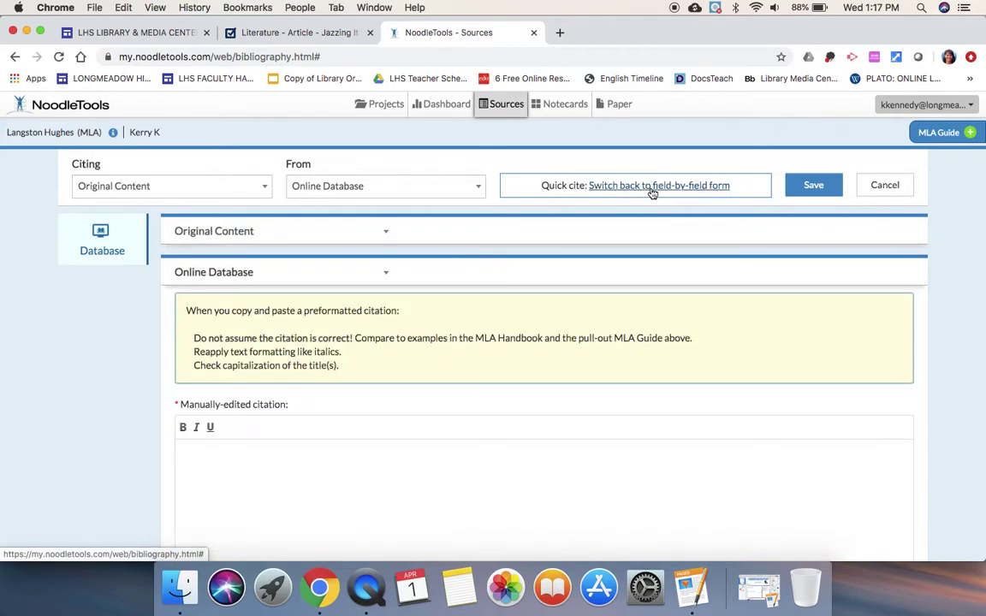
left_click(242, 452)
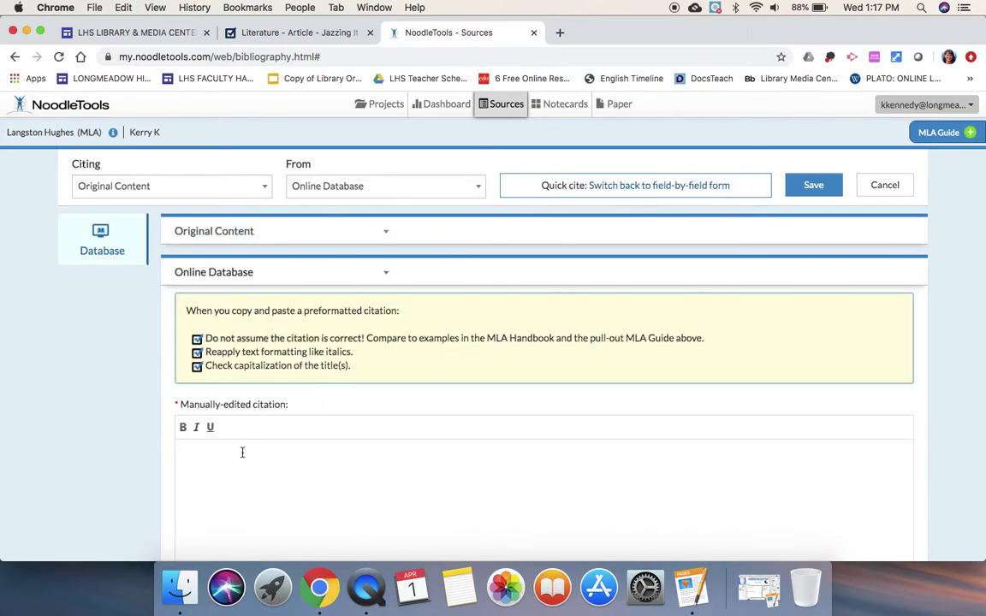
key("super+v")
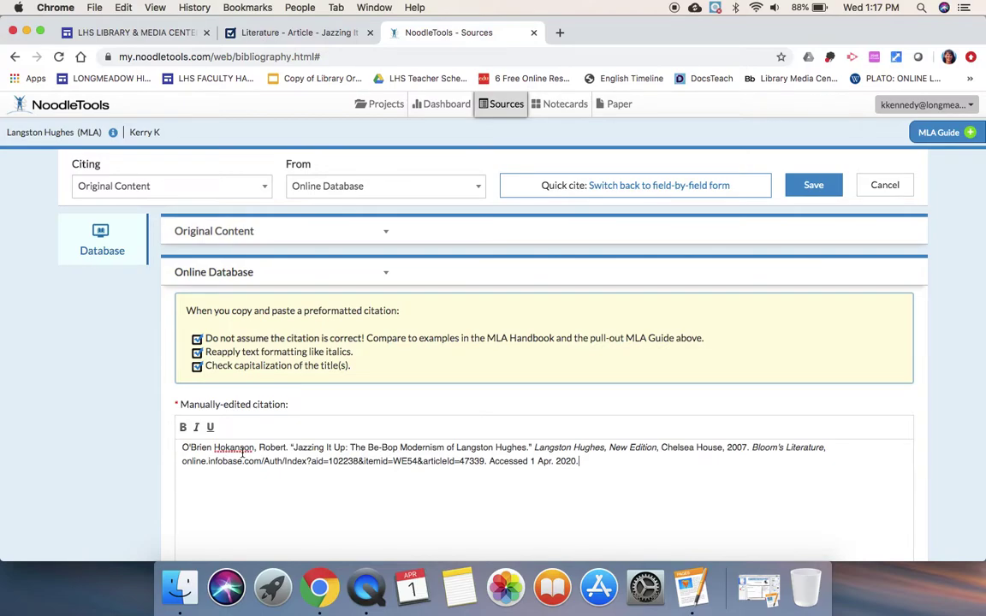
left_click(814, 188)
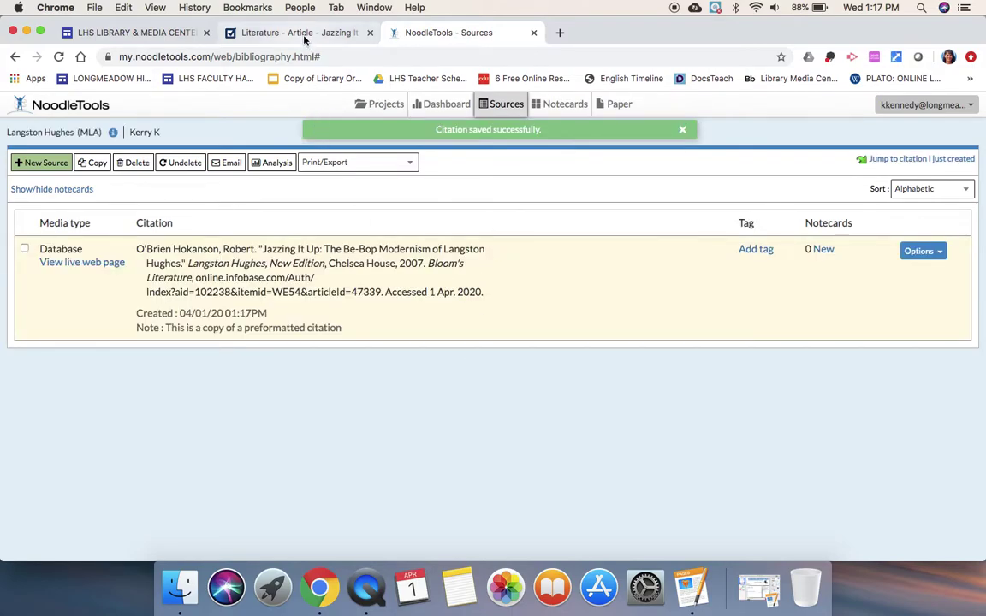
- Switch back to Bloom's Literature, close the citation information, and return to the Criticism results for Langston Hughes
left_click(273, 32)
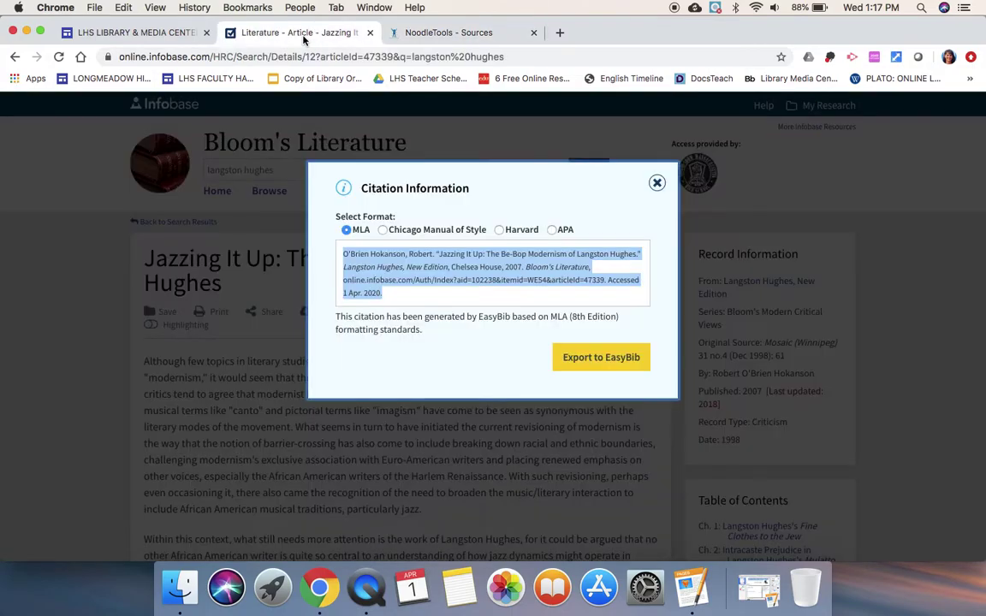
left_click(656, 183)
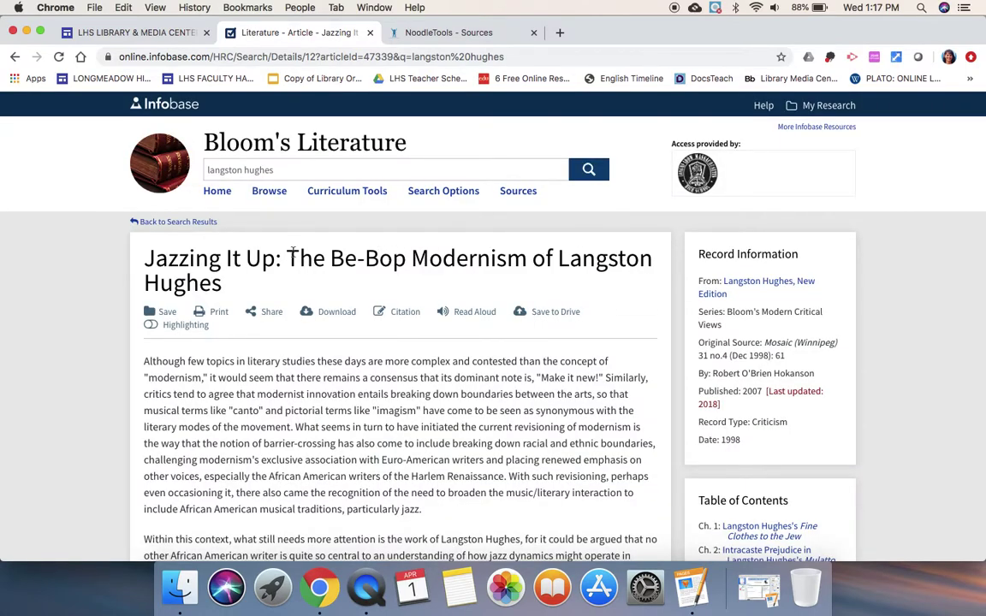
left_click(196, 224)
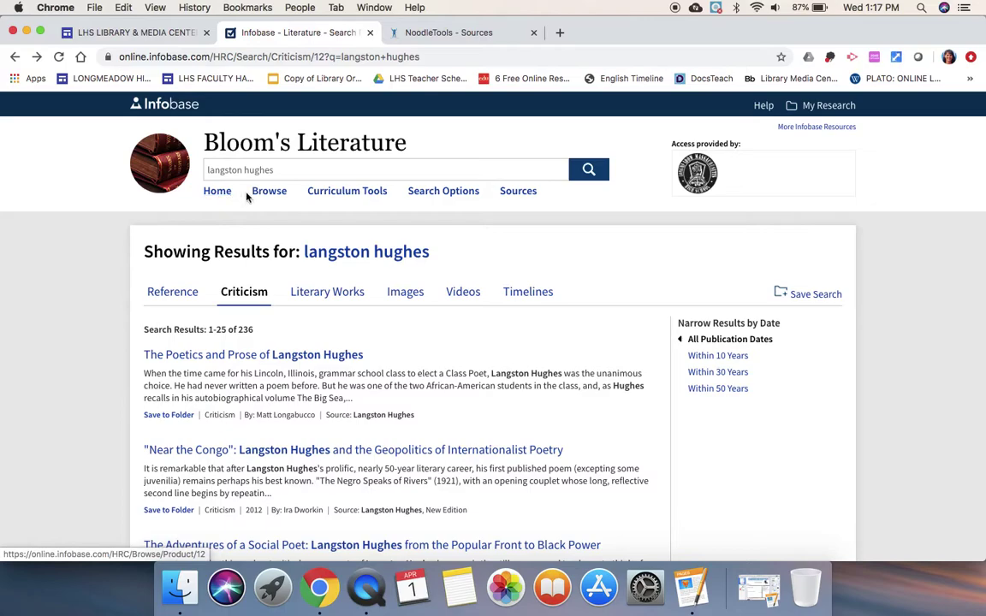
- Open the Literary Classics (Full Text) collection from the site's browsable resources
mouse_move(310, 193)
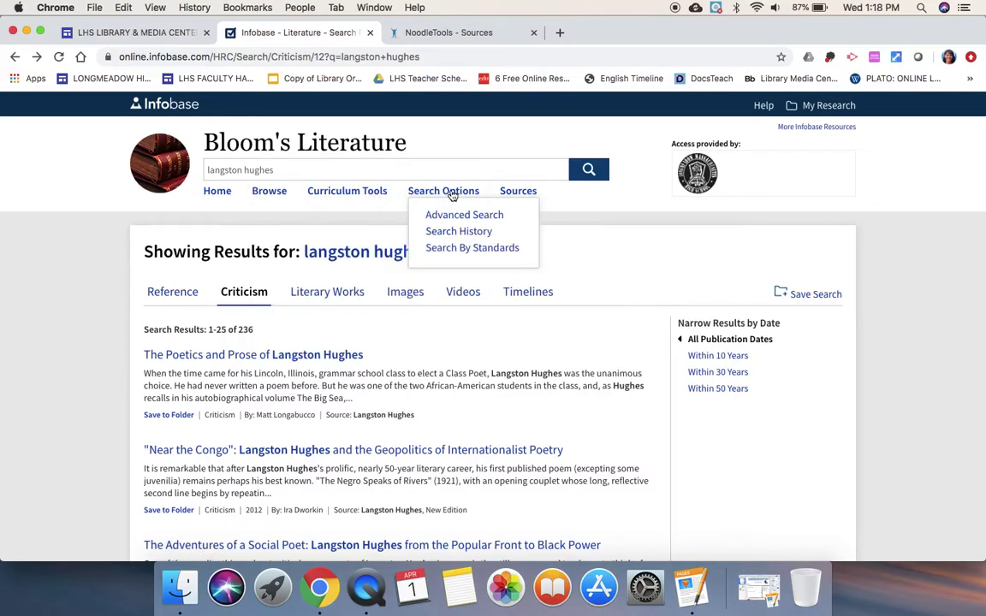
mouse_move(259, 199)
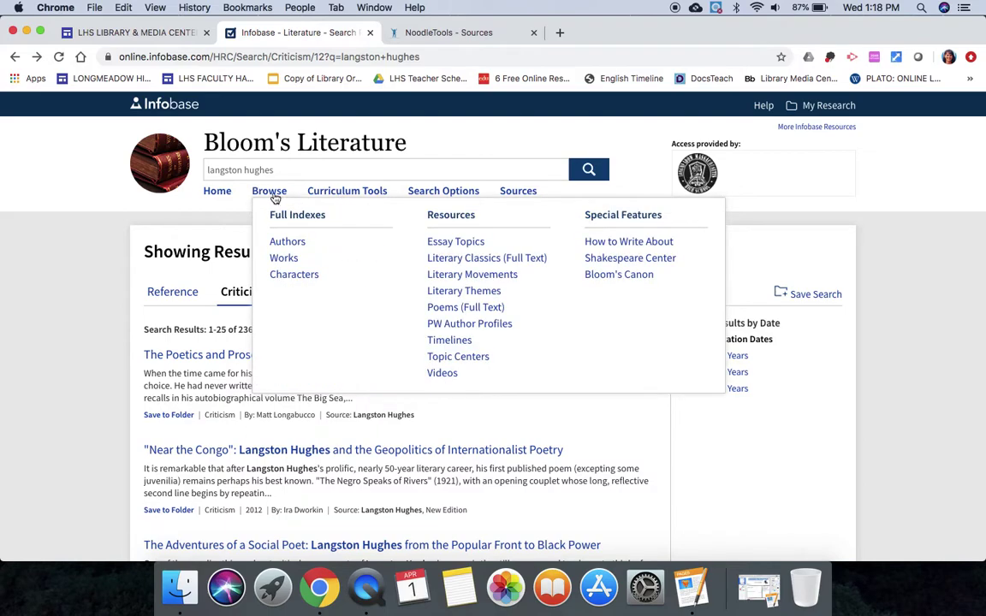
left_click(470, 261)
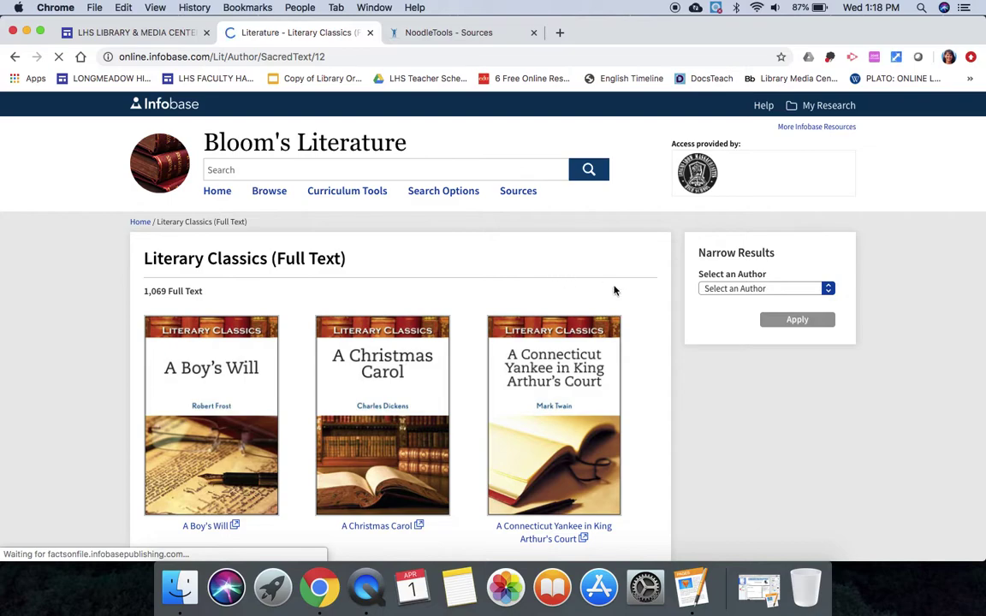
- Narrow the Literary Classics collection to works by Edgar Allan Poe and apply the author filter
left_click(828, 290)
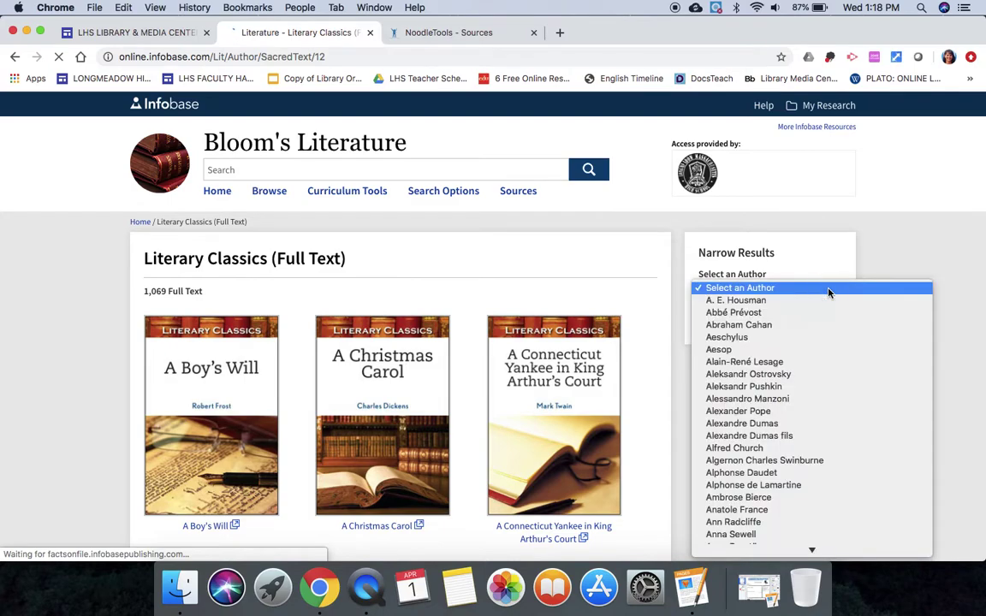
scroll(796, 349, "down", 10)
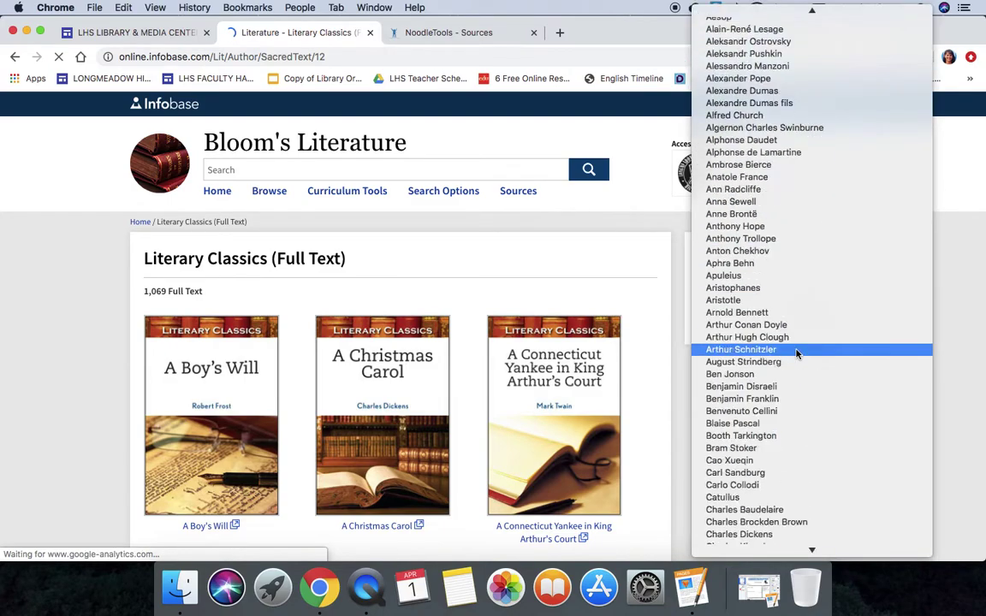
scroll(797, 353, "down", 20)
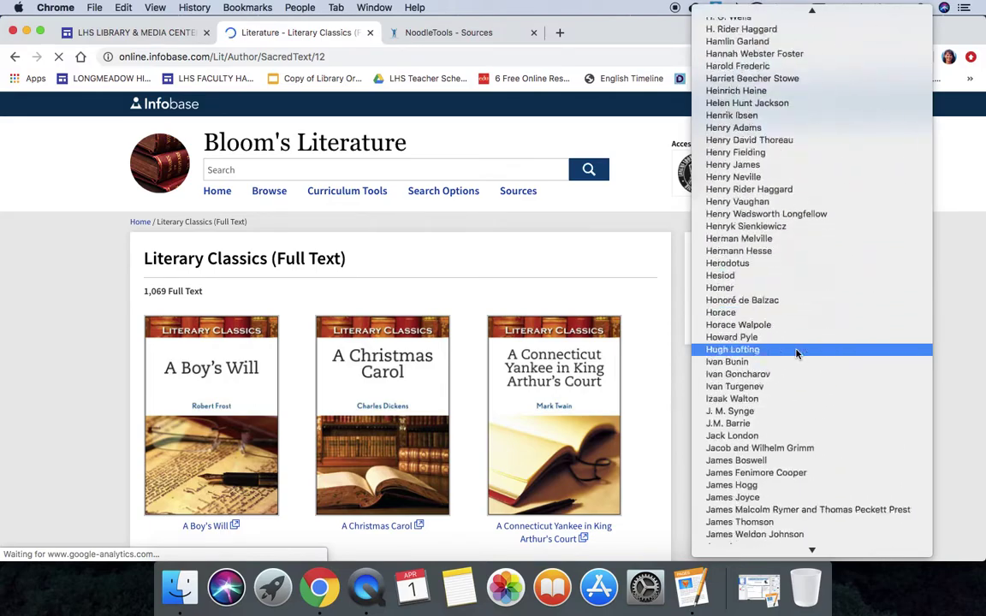
scroll(797, 353, "down", 20)
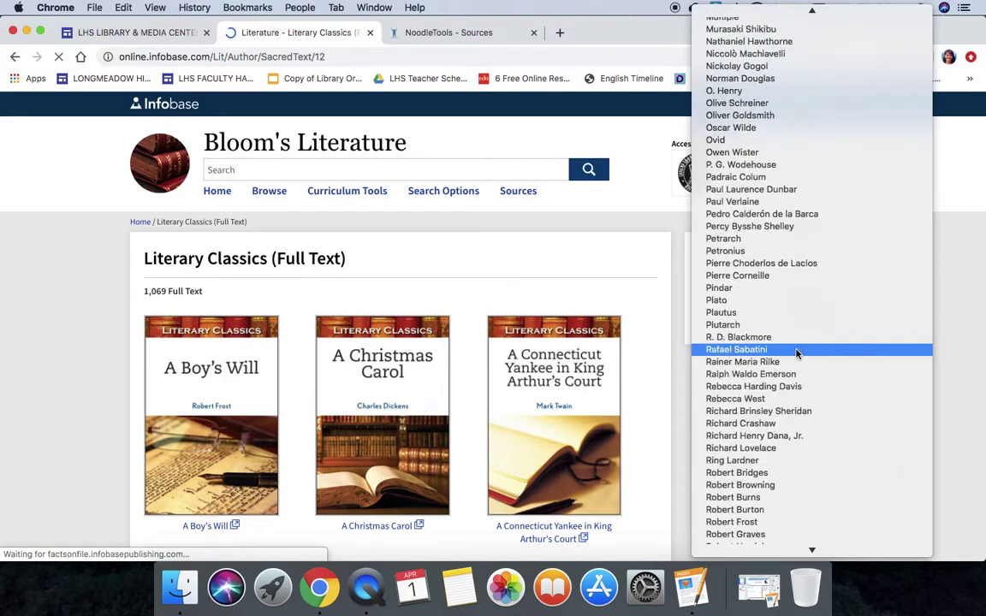
scroll(797, 353, "down", 20)
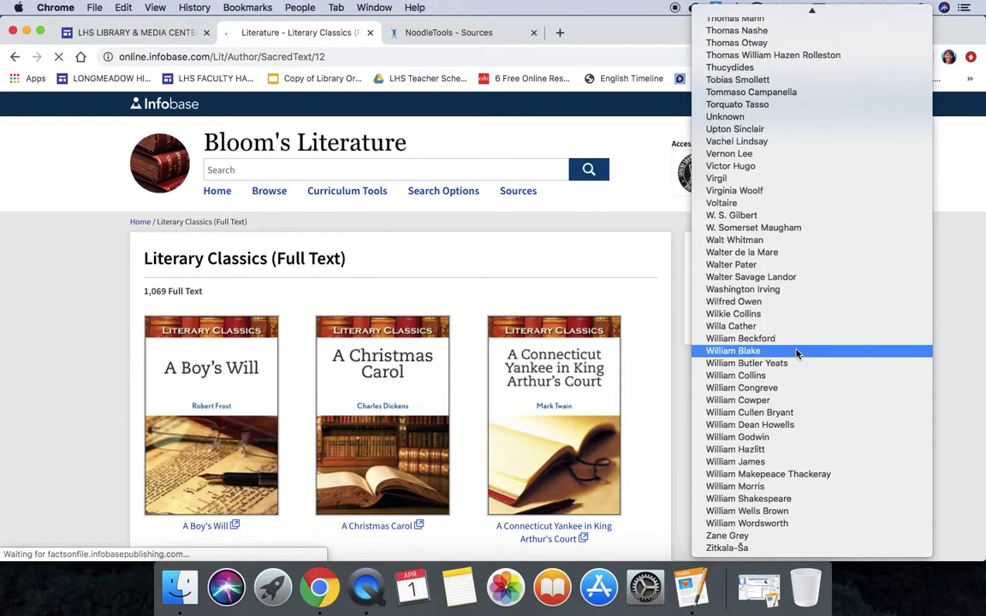
scroll(797, 353, "up", 20)
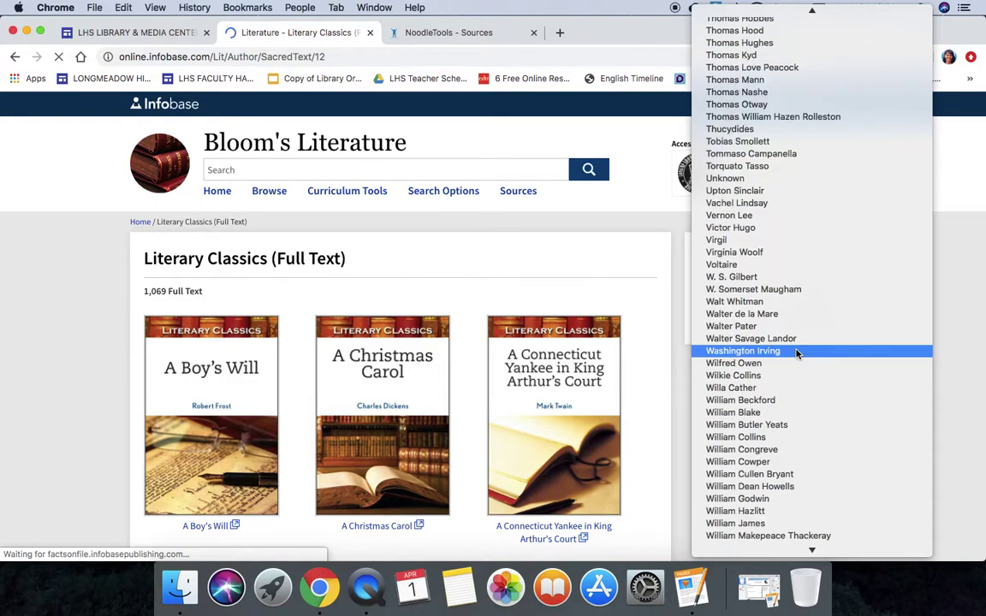
scroll(797, 354, "up", 20)
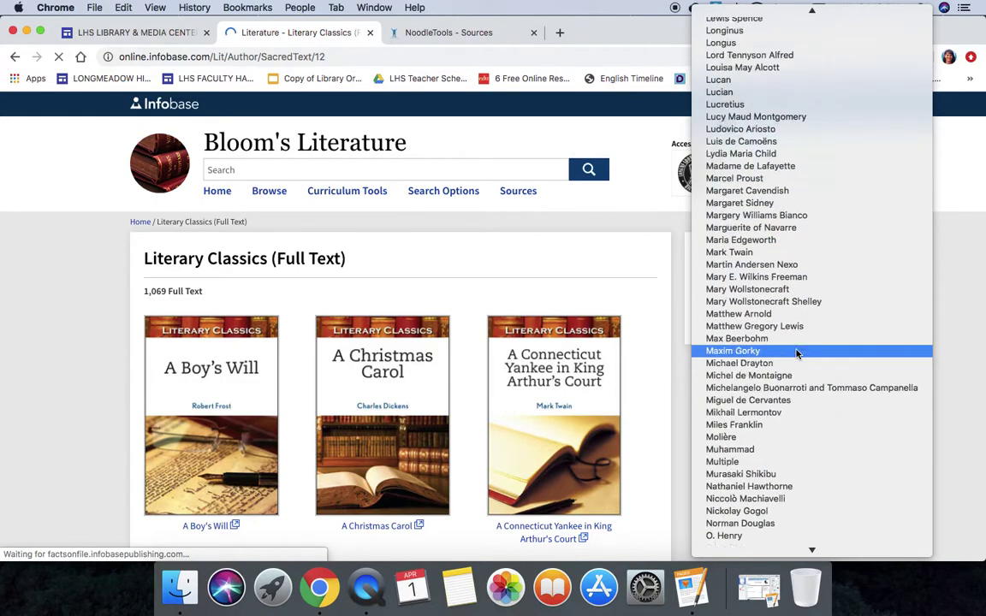
scroll(797, 353, "up", 20)
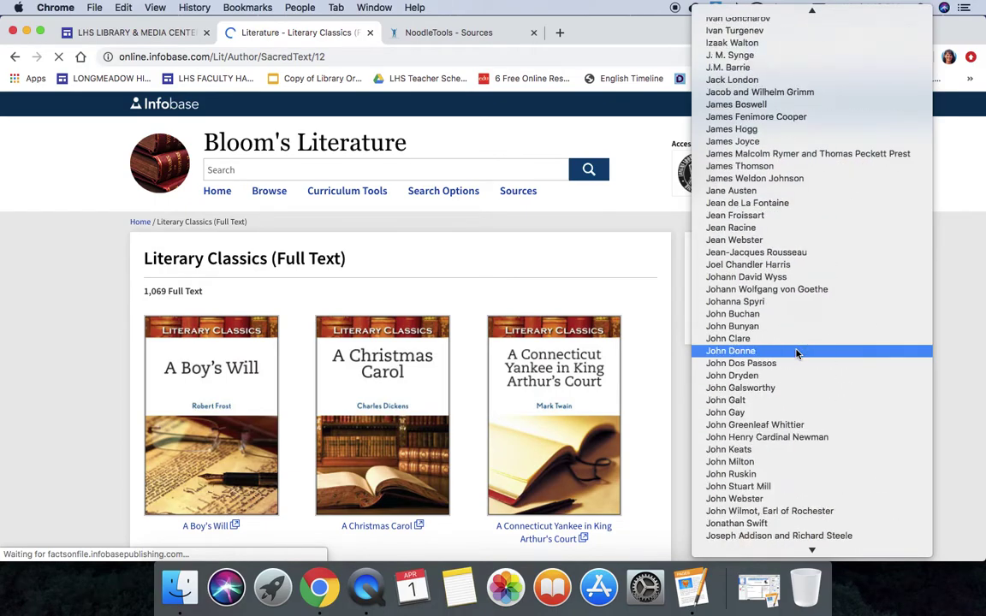
scroll(797, 354, "up", 20)
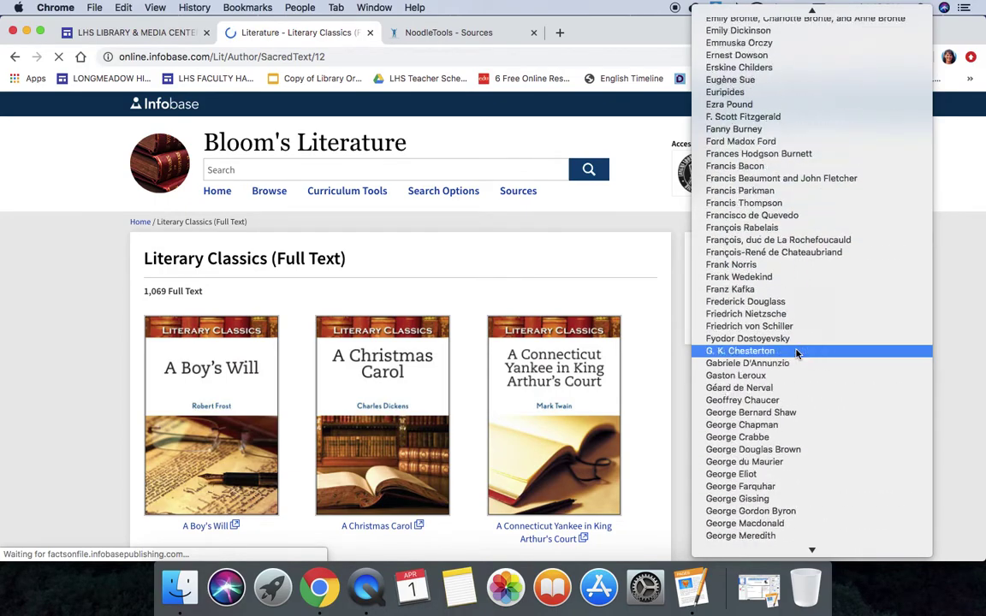
scroll(797, 353, "up", 10)
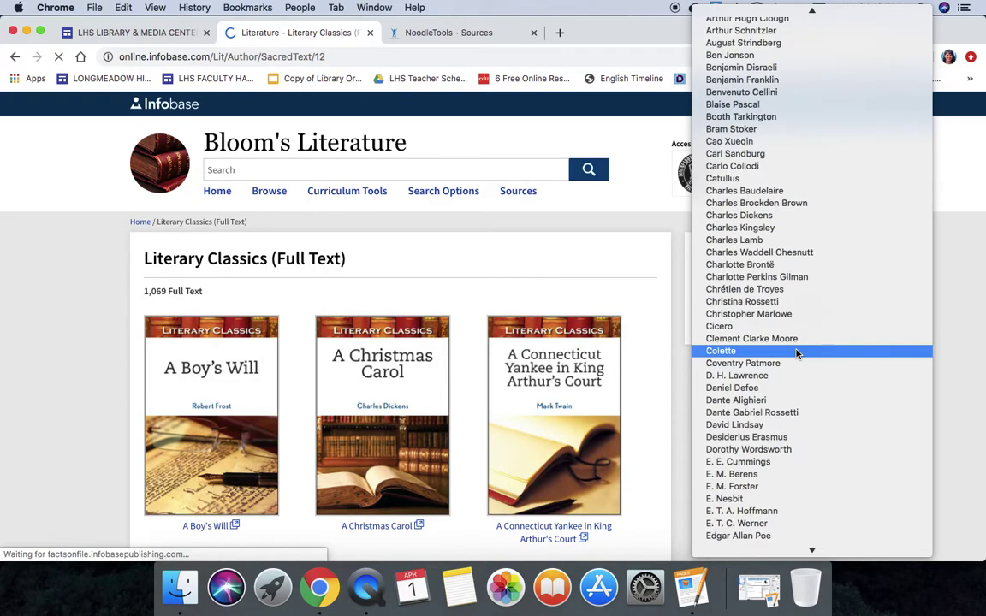
scroll(796, 353, "down", 4)
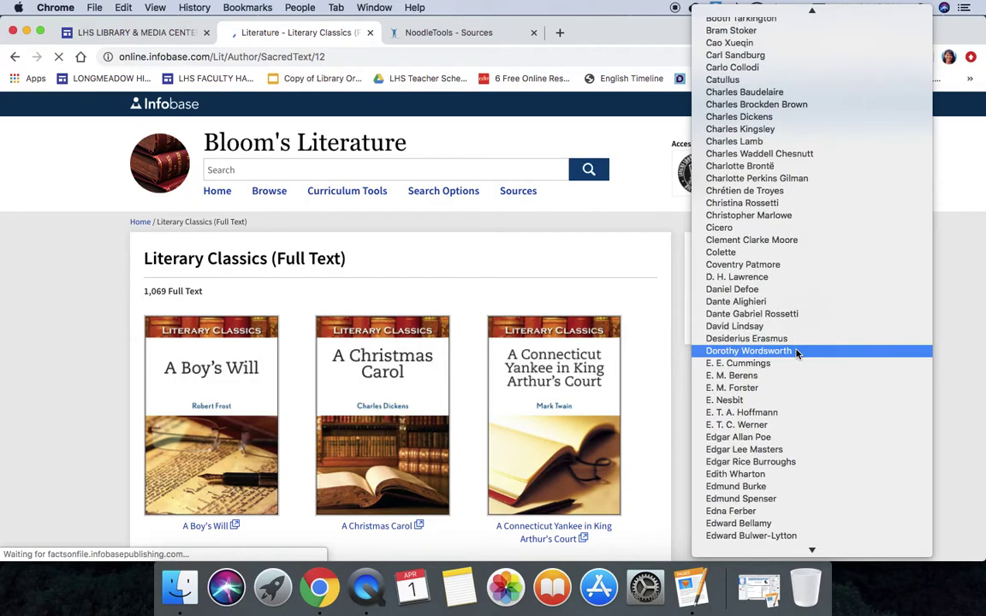
left_click(744, 437)
left_click(793, 320)
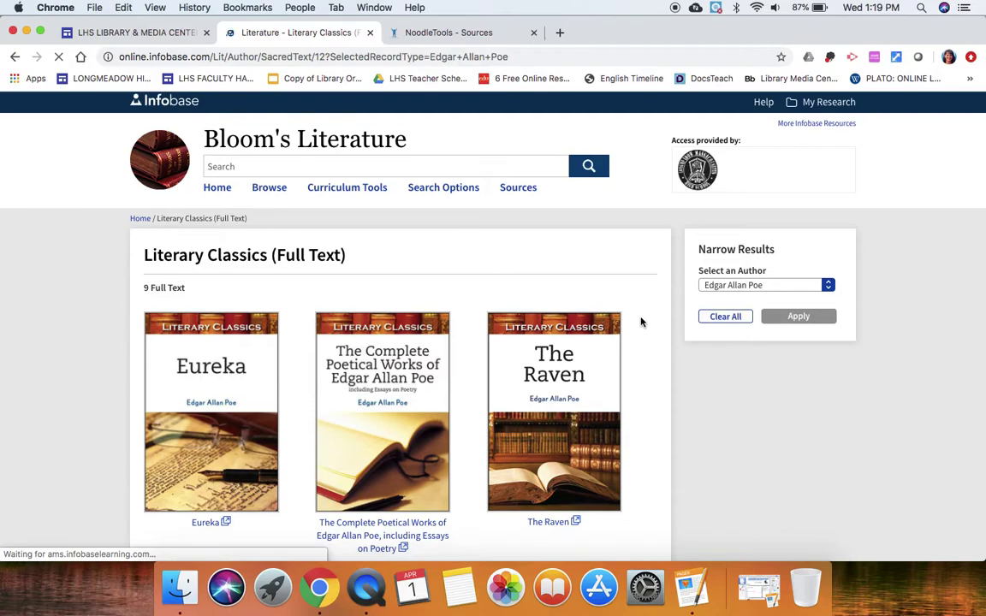
- Look through the Edgar Allan Poe full-text titles down to the last row and return to the first row
scroll(641, 322, "down", 5)
scroll(641, 322, "down", 5)
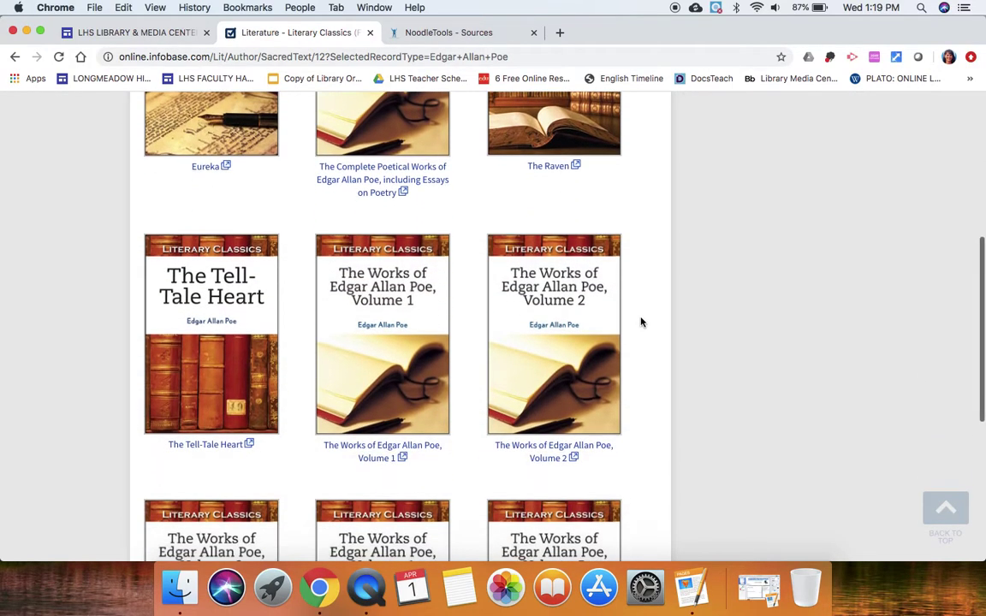
scroll(641, 321, "down", 1)
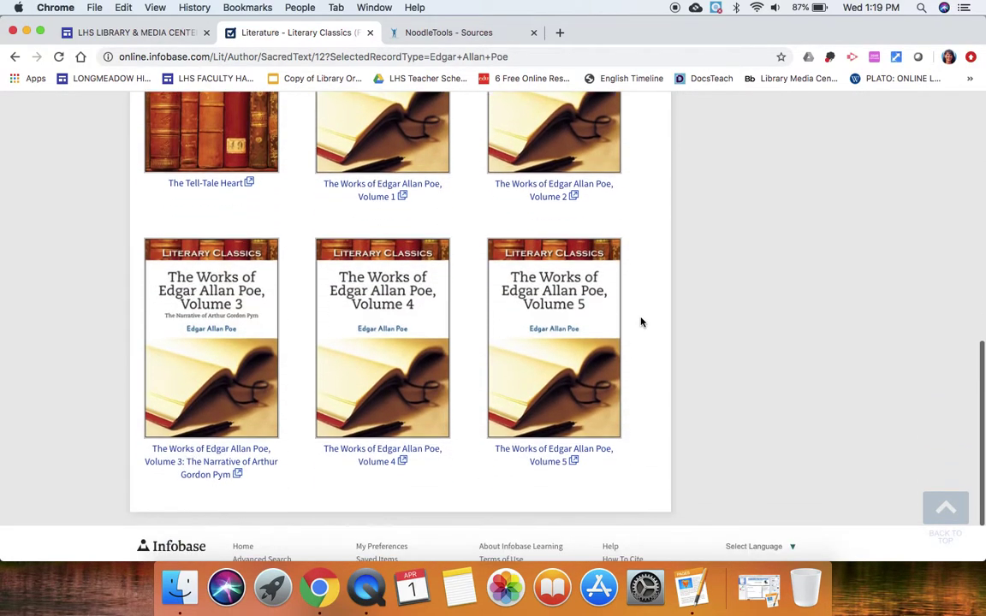
scroll(641, 322, "up", 6)
scroll(641, 322, "up", 3)
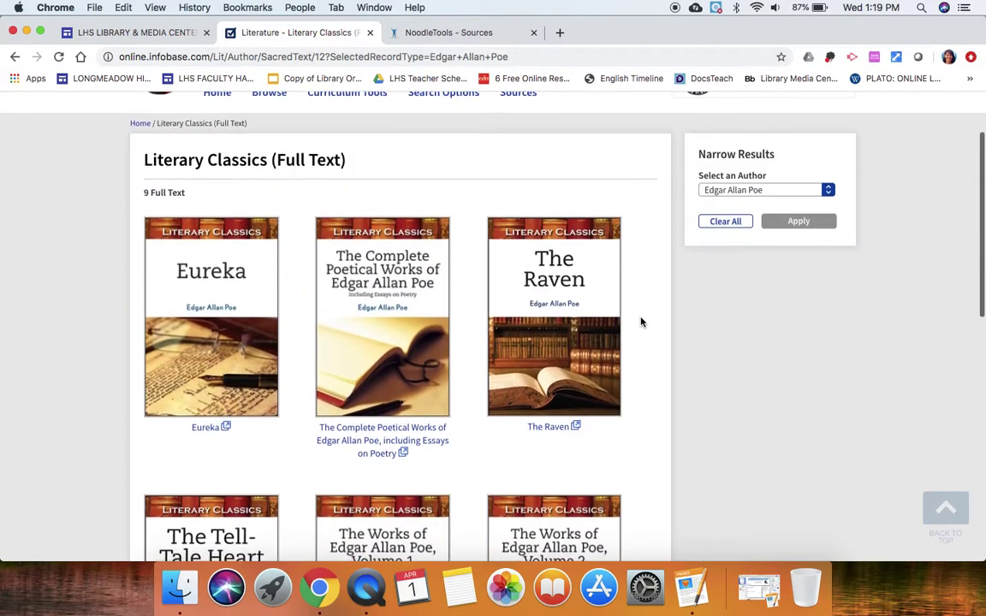
- Open the full-text ebook The Complete Poetical Works of Edgar Allan Poe, including Essays on Poetry, and bring its reading pane into view
scroll(641, 322, "down", 1)
left_click(387, 412)
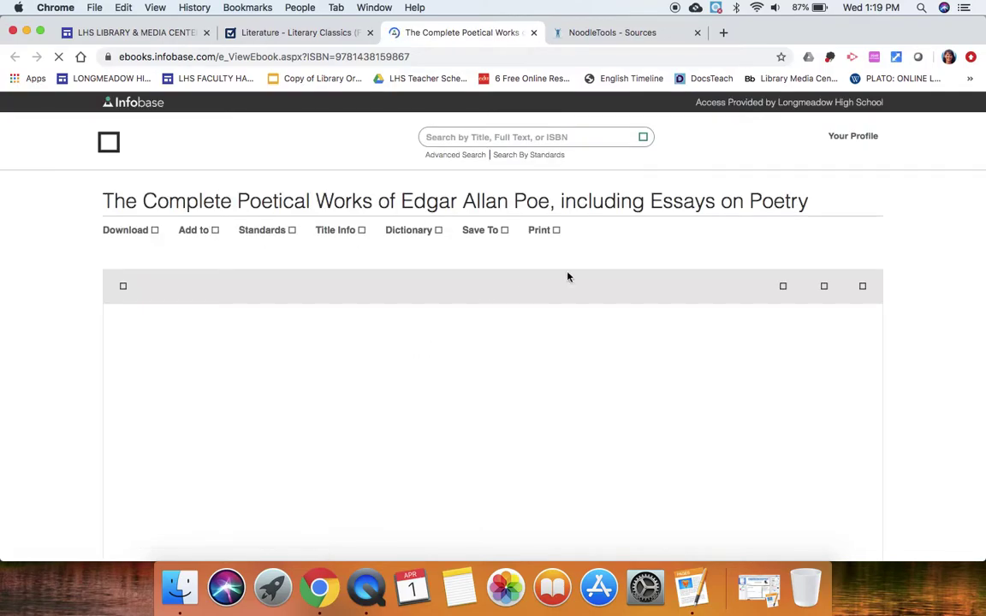
scroll(916, 209, "down", 2)
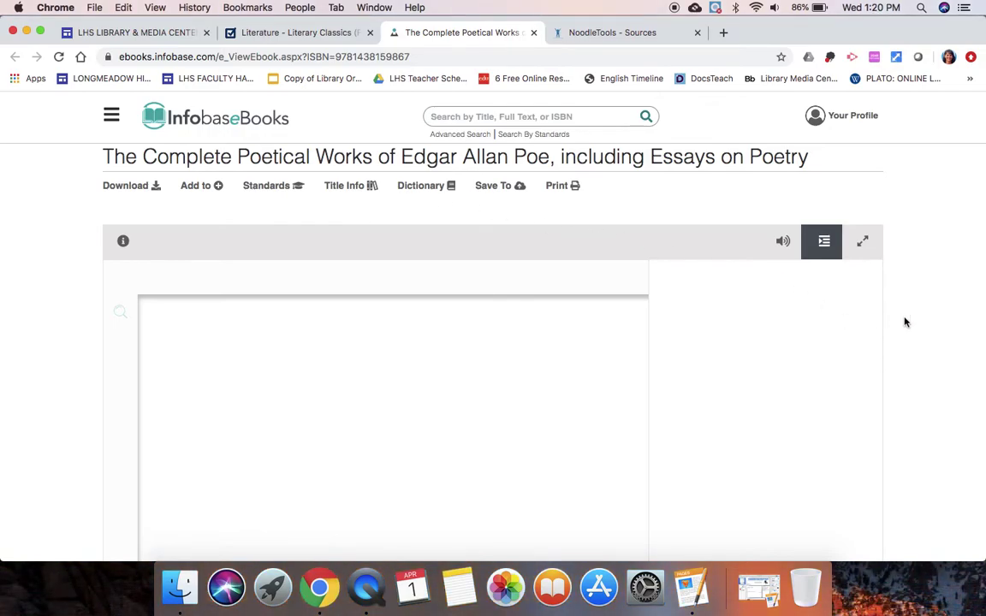
scroll(905, 321, "down", 5)
scroll(905, 320, "up", 4)
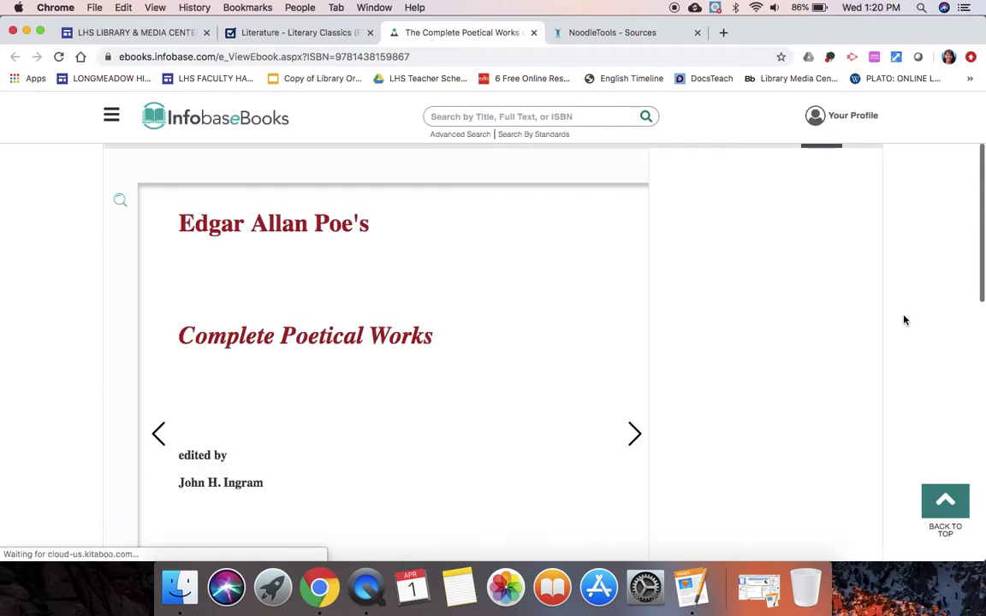
- Page forward through the ebook from its title page, past the list of poems, and on through the memoir of Poe
left_click(634, 434)
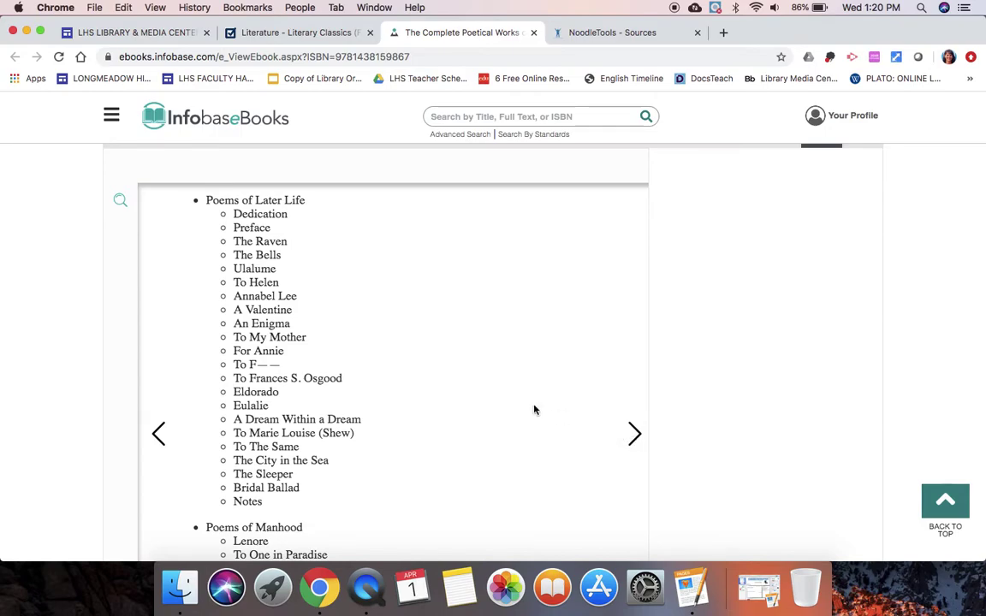
left_click(635, 436)
left_click(635, 435)
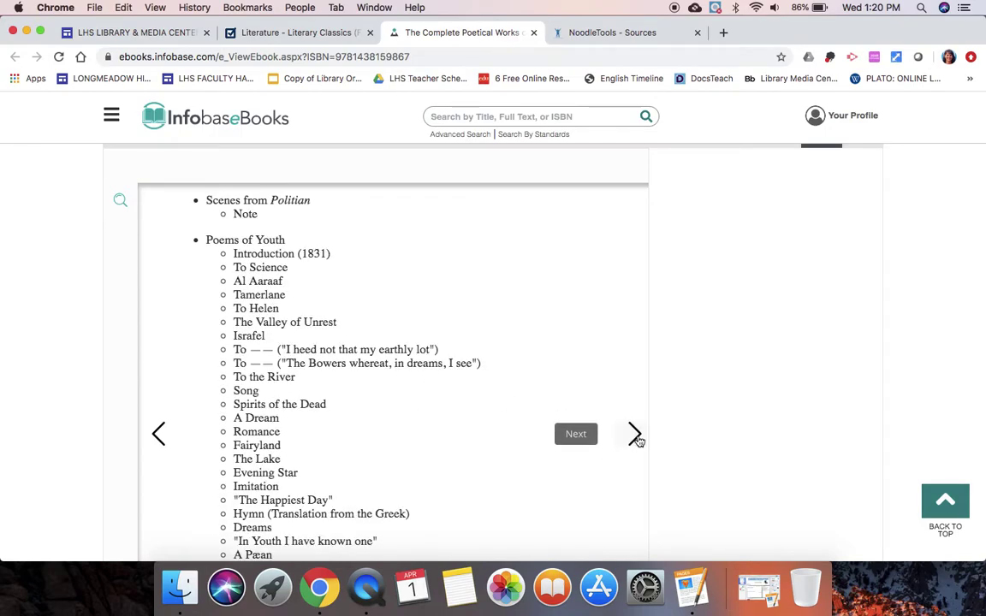
left_click(635, 437)
left_click(635, 437)
left_click(635, 437)
left_click(635, 436)
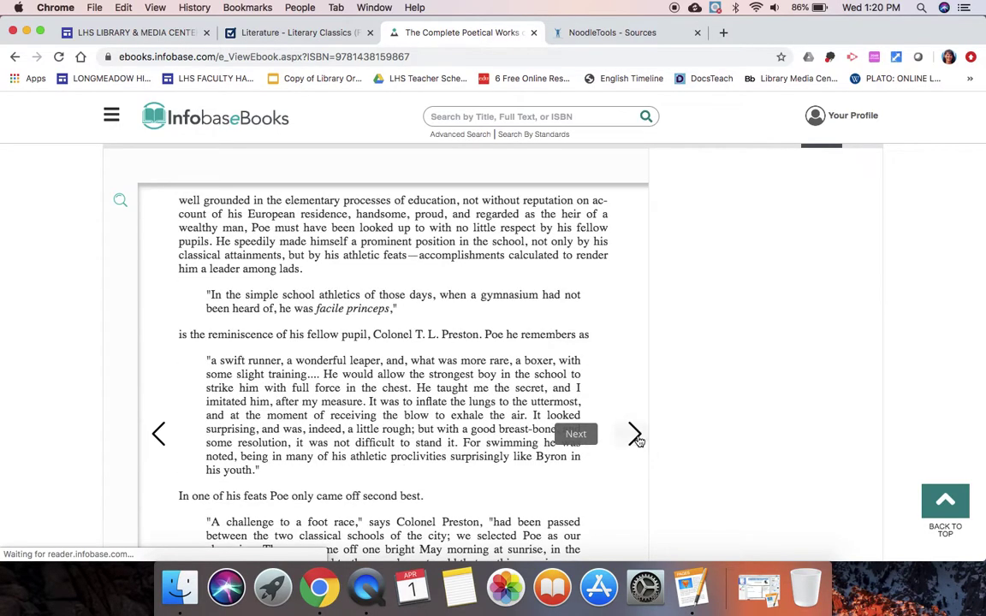
left_click(635, 437)
left_click(635, 437)
left_click(635, 436)
left_click(635, 436)
left_click(635, 436)
left_click(635, 436)
left_click(635, 436)
- Hide the ebook's table of contents, advance one page in the widened reader, and show the table of contents again
scroll(638, 440, "up", 1)
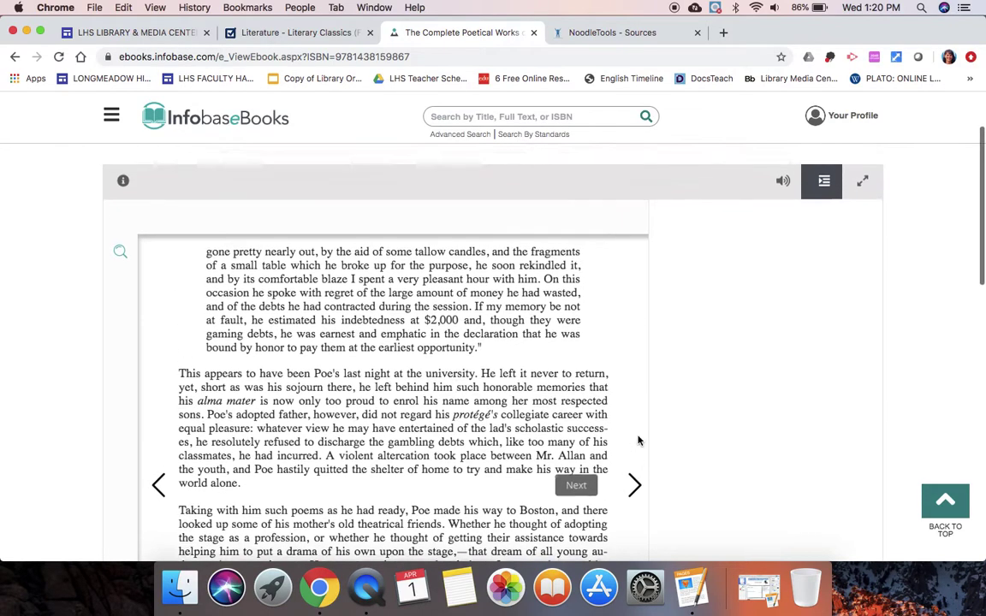
scroll(638, 441, "up", 2)
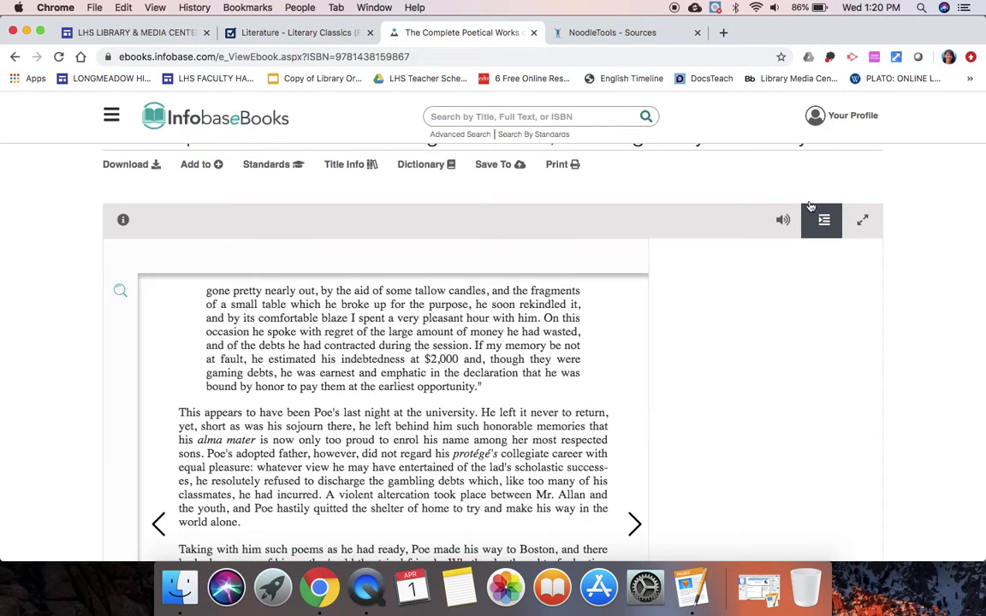
left_click(824, 220)
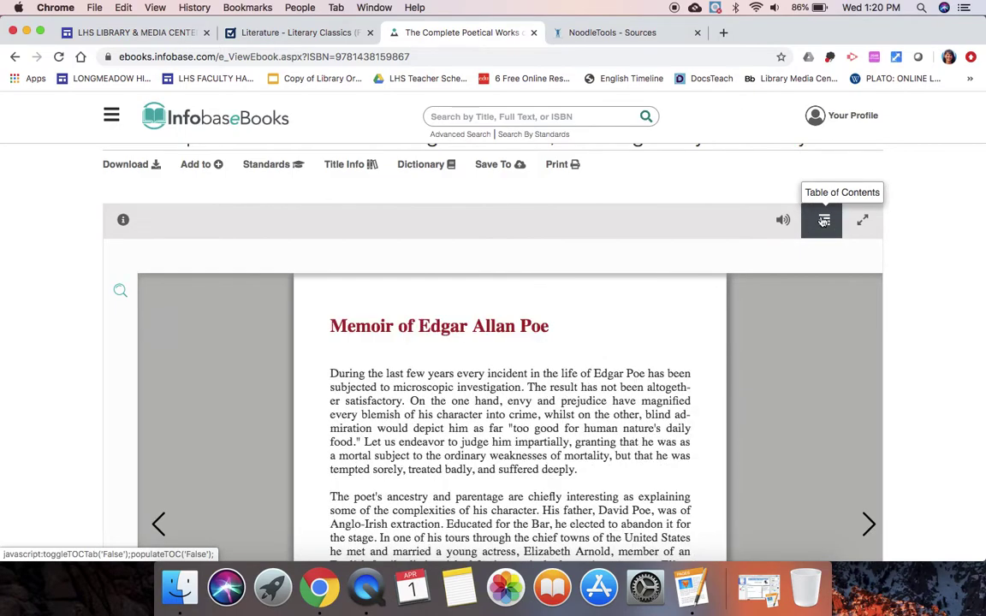
scroll(644, 379, "down", 5)
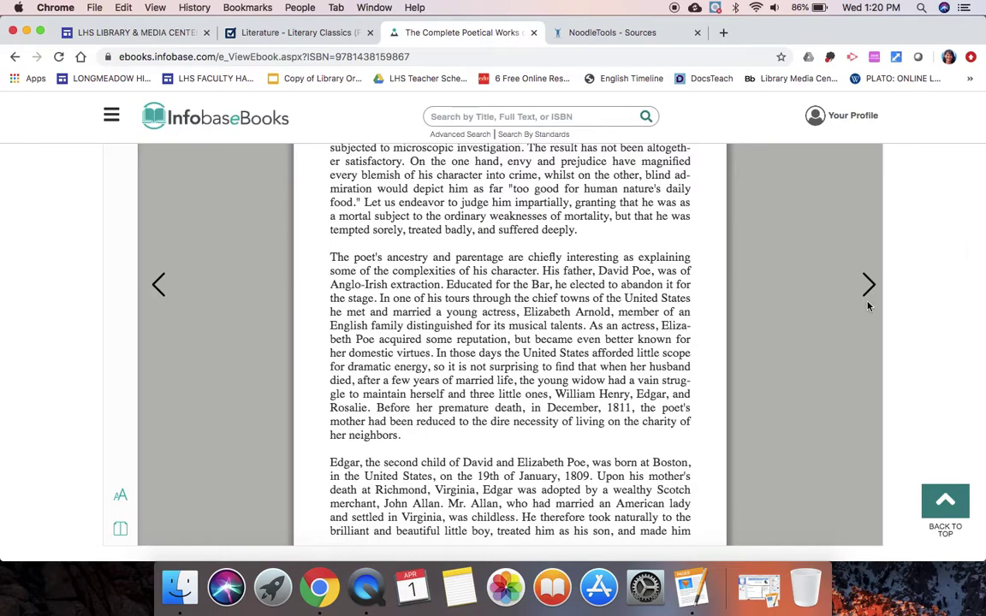
left_click(869, 285)
scroll(794, 266, "up", 5)
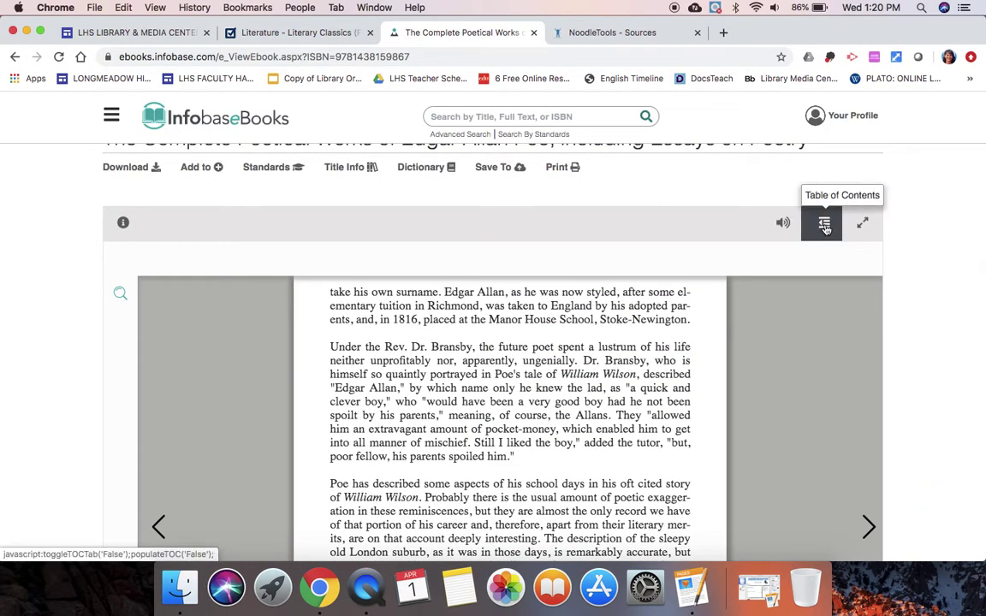
left_click(824, 225)
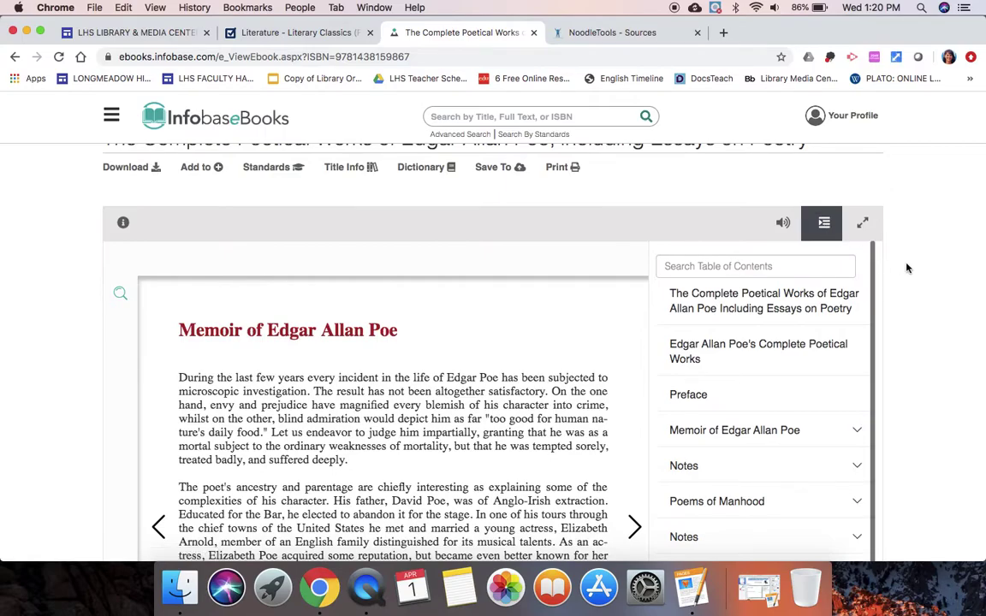
- Expand the Poems of Manhood and Poems of Youth sections in the table of contents and look through their entries
scroll(907, 266, "down", 3)
scroll(907, 267, "down", 4)
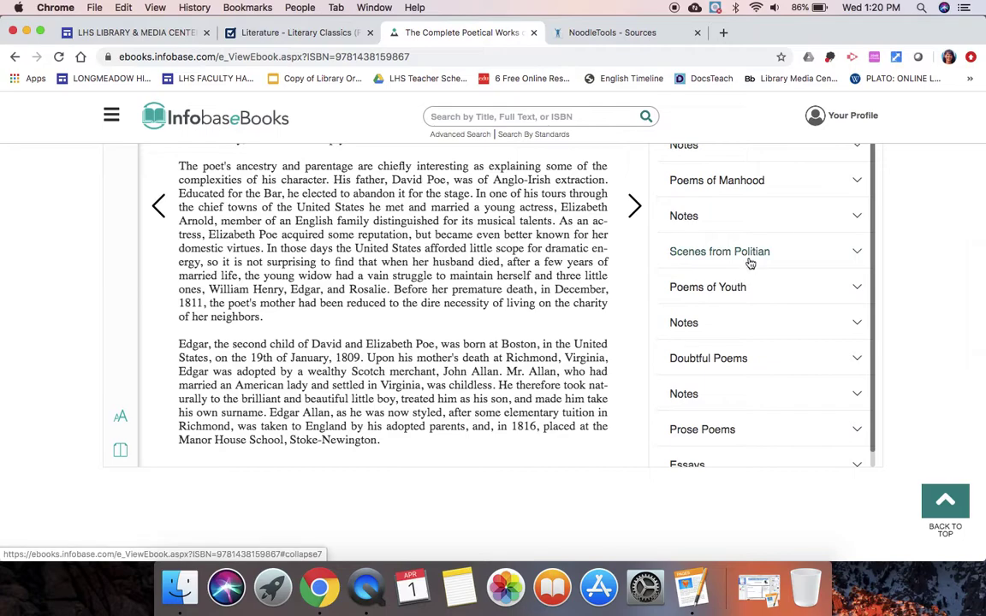
left_click(855, 183)
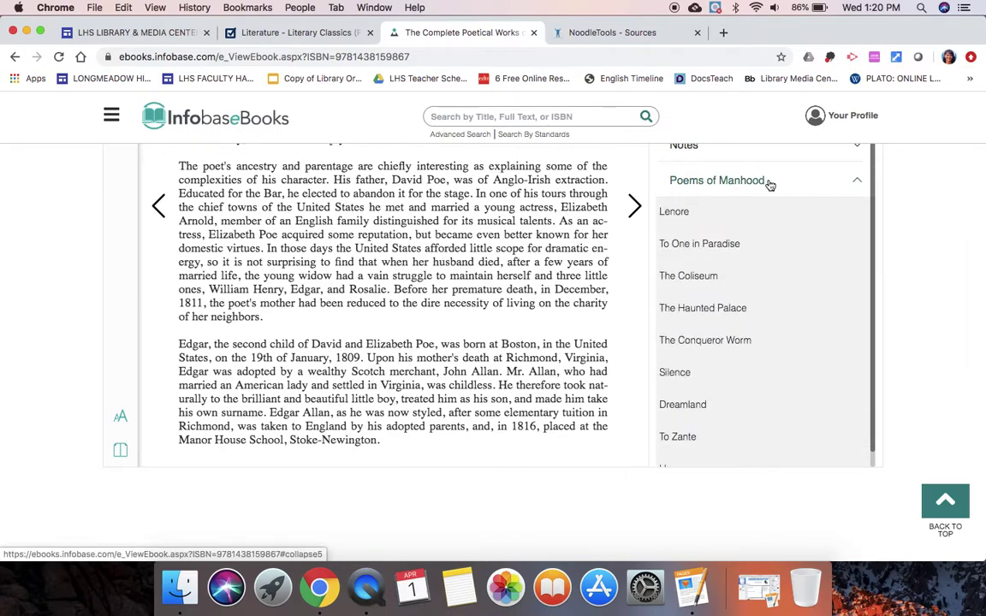
scroll(790, 275, "down", 4)
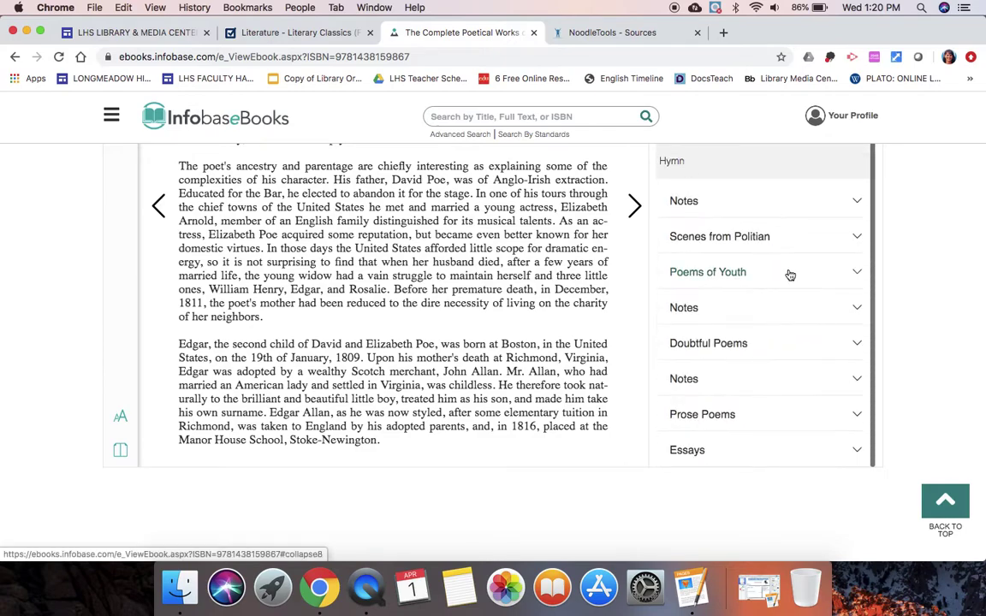
left_click(855, 270)
scroll(787, 269, "down", 5)
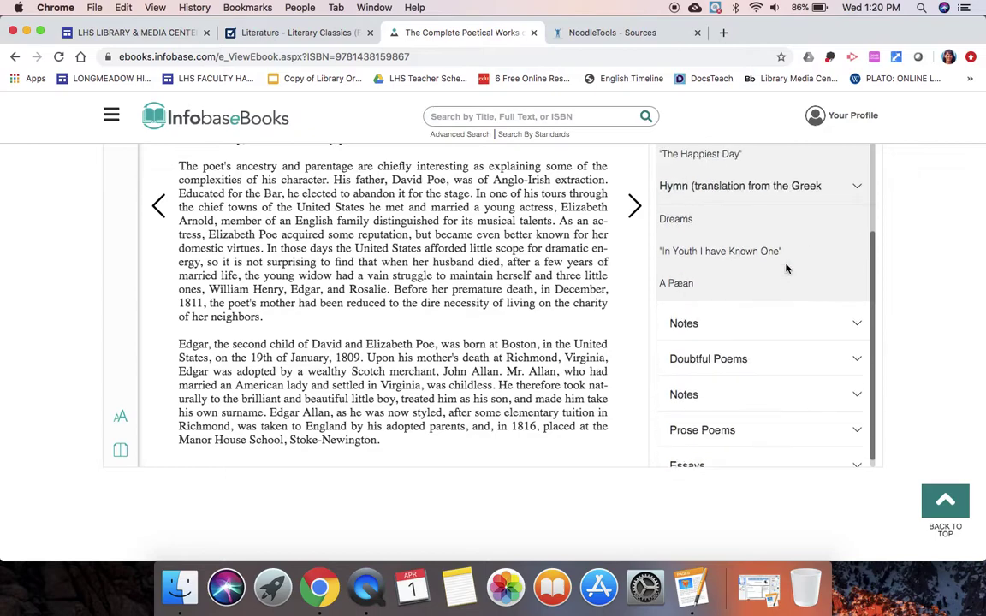
- Search the table of contents for "ann", open the poem Annabel Lee, and look over its text
scroll(786, 269, "up", 5)
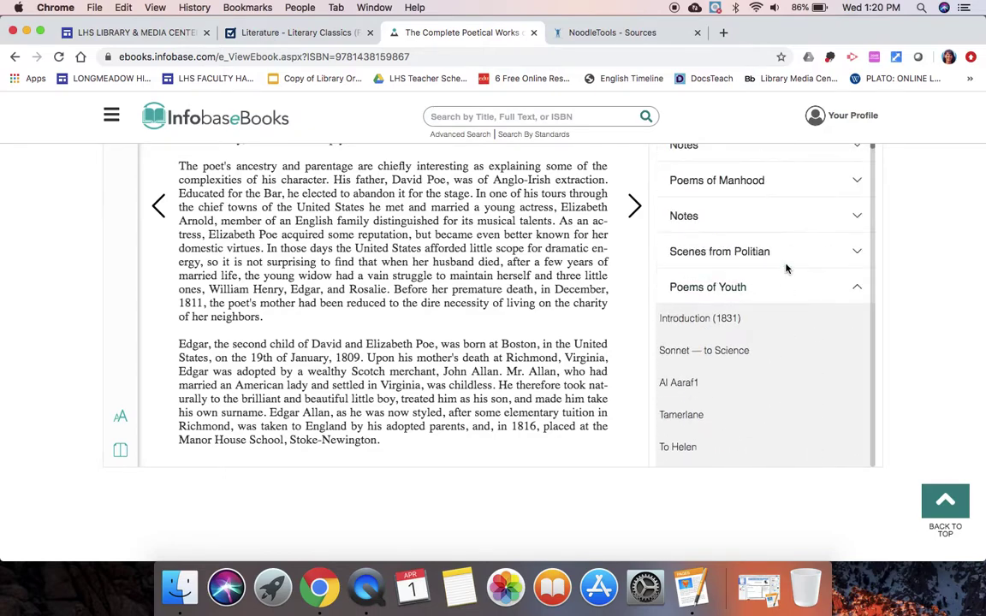
scroll(893, 310, "up", 5)
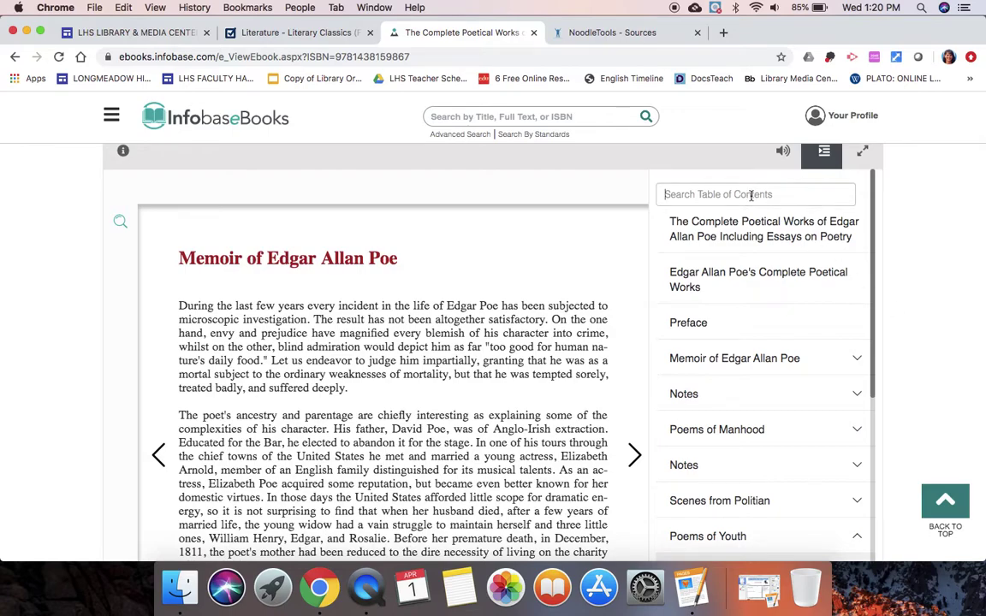
type("ann")
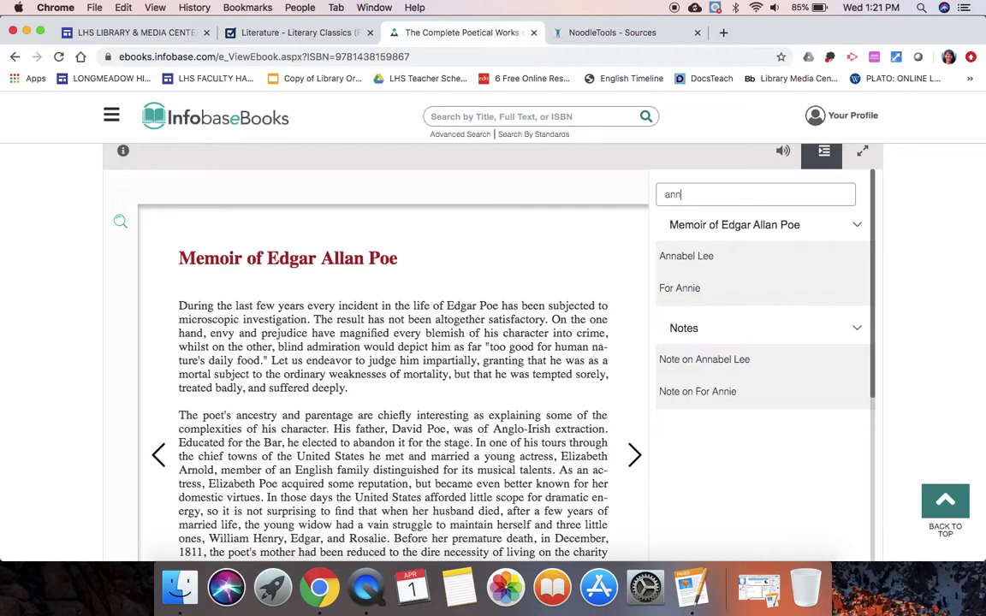
left_click(693, 257)
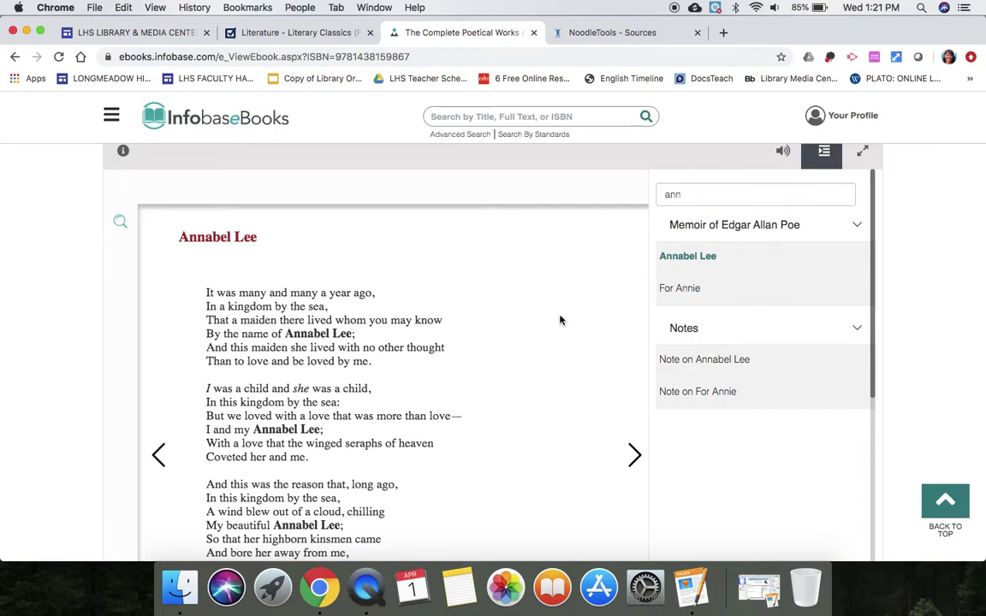
scroll(561, 320, "down", 5)
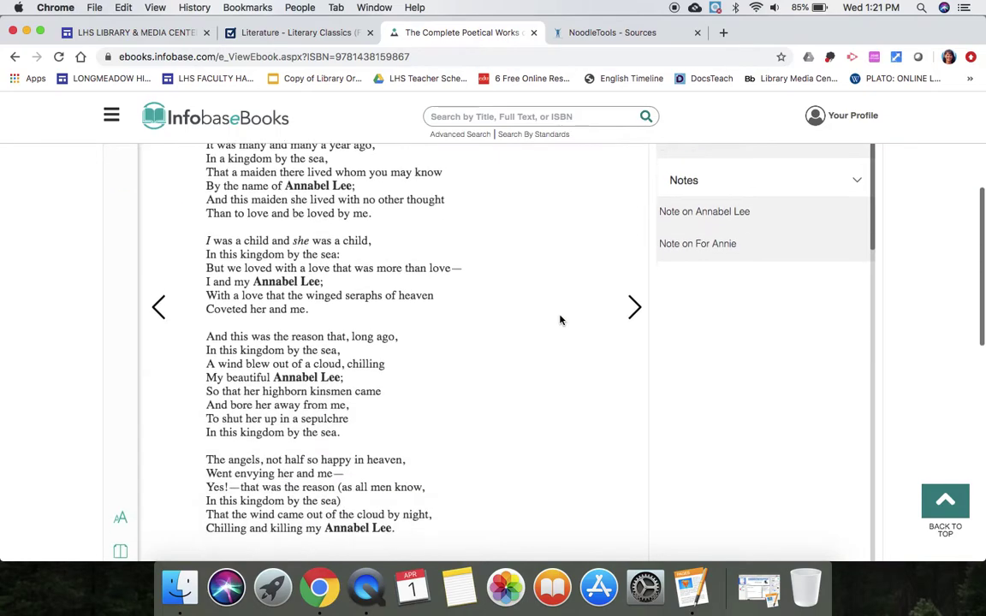
scroll(561, 321, "up", 5)
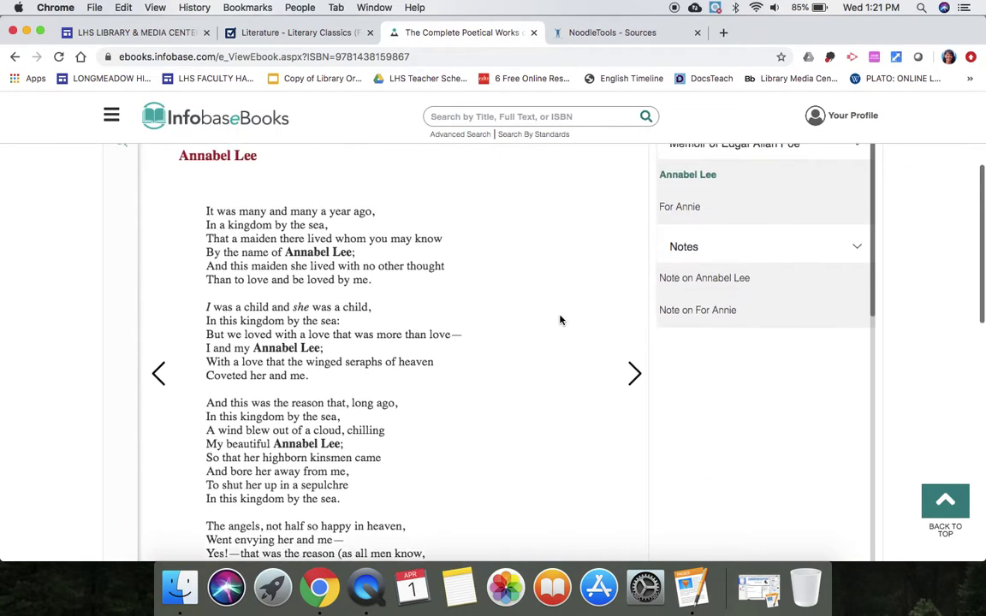
scroll(560, 320, "up", 1)
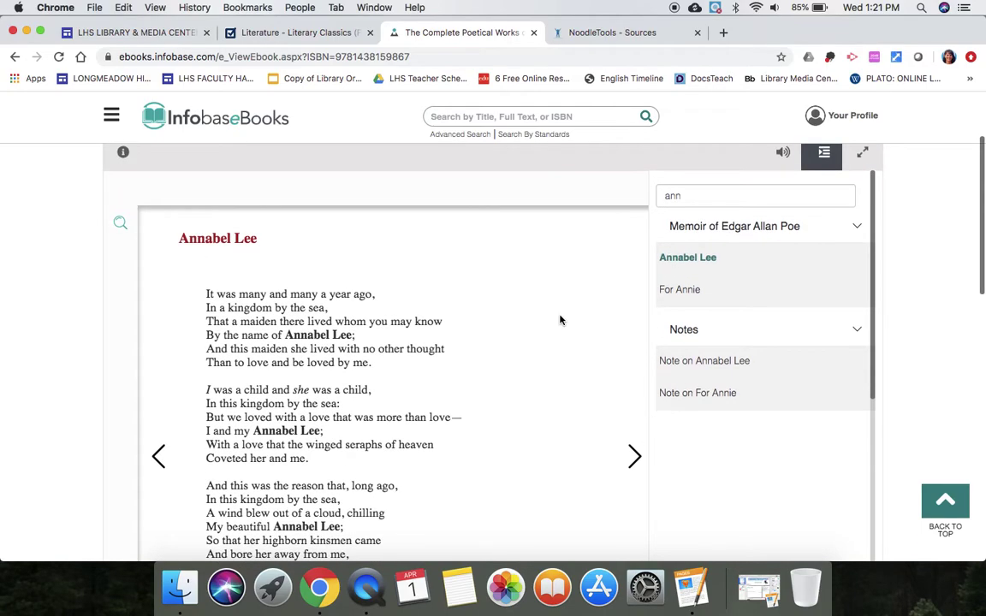
scroll(561, 320, "up", 2)
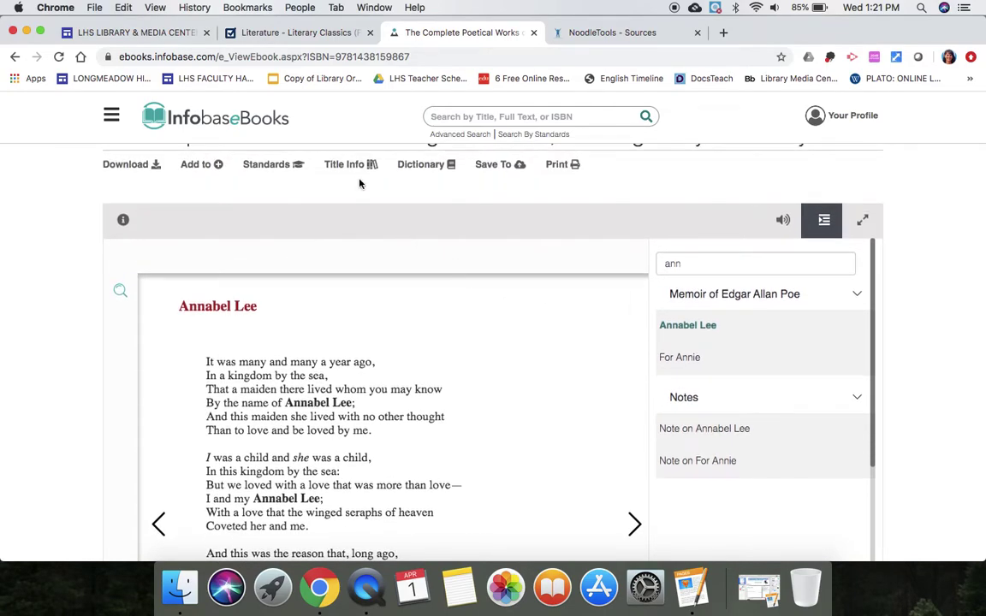
scroll(352, 167, "up", 1)
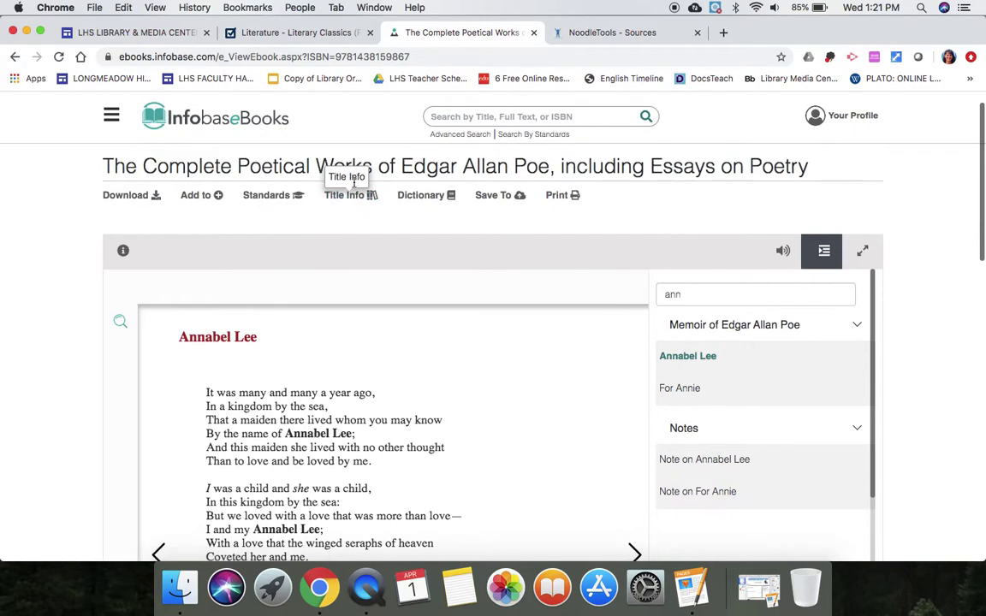
left_click(354, 196)
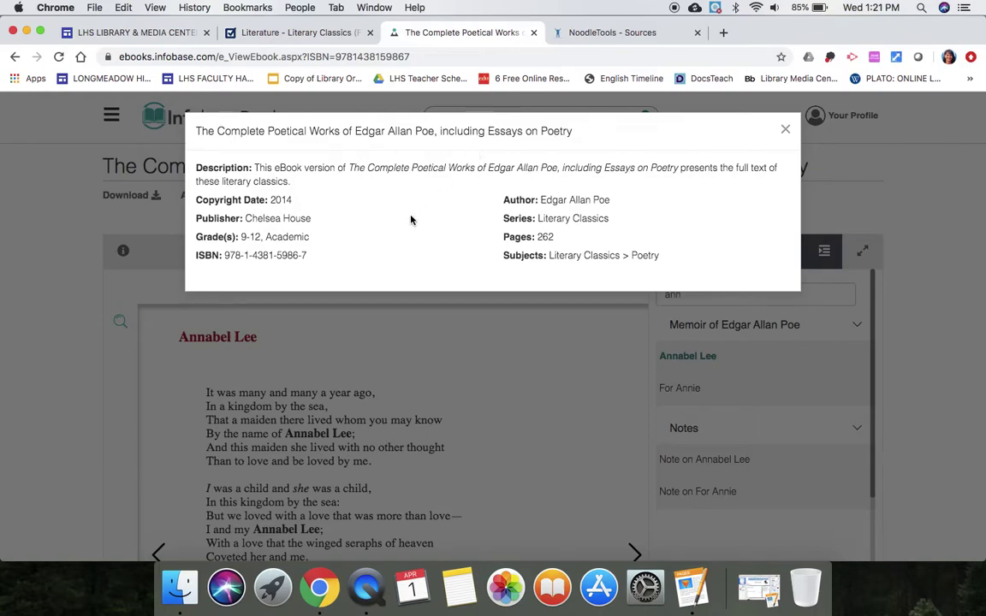
left_click_drag(224, 256, 309, 259)
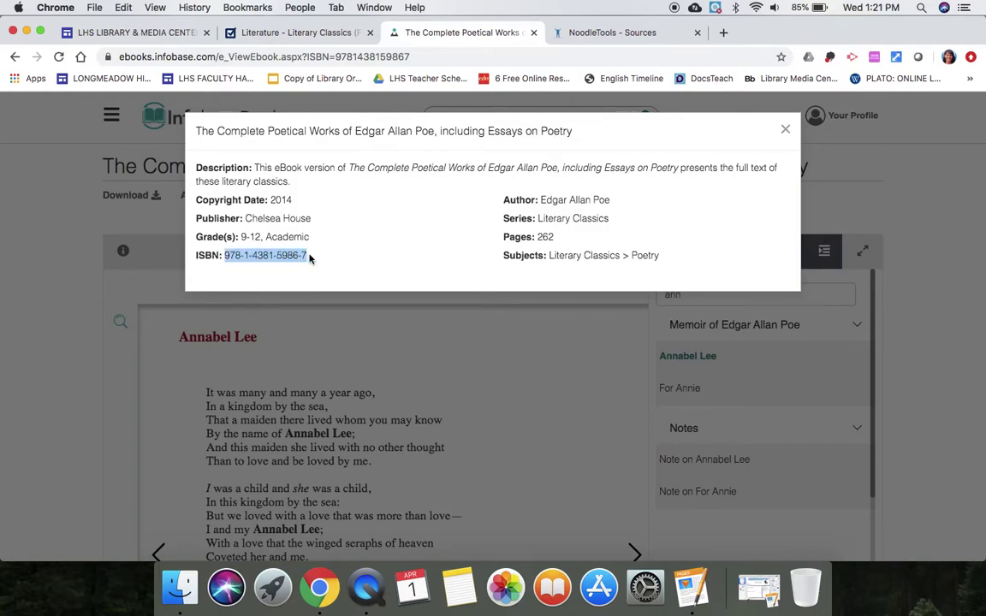
key("super+c")
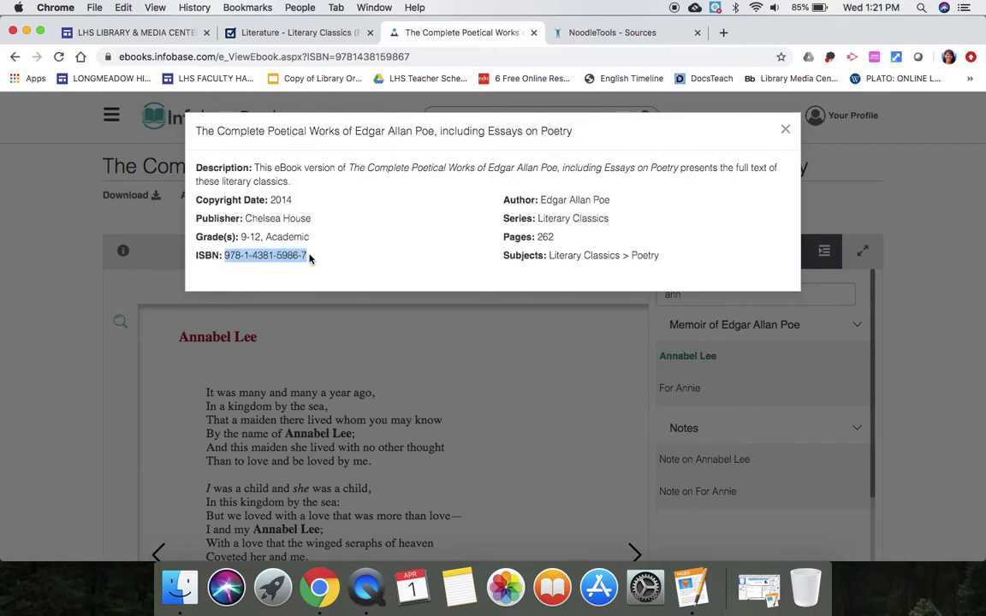
- Switch to NoodleTools and create a new citation of type E-book, with its location set to File, app, e-book
left_click(604, 35)
left_click(43, 163)
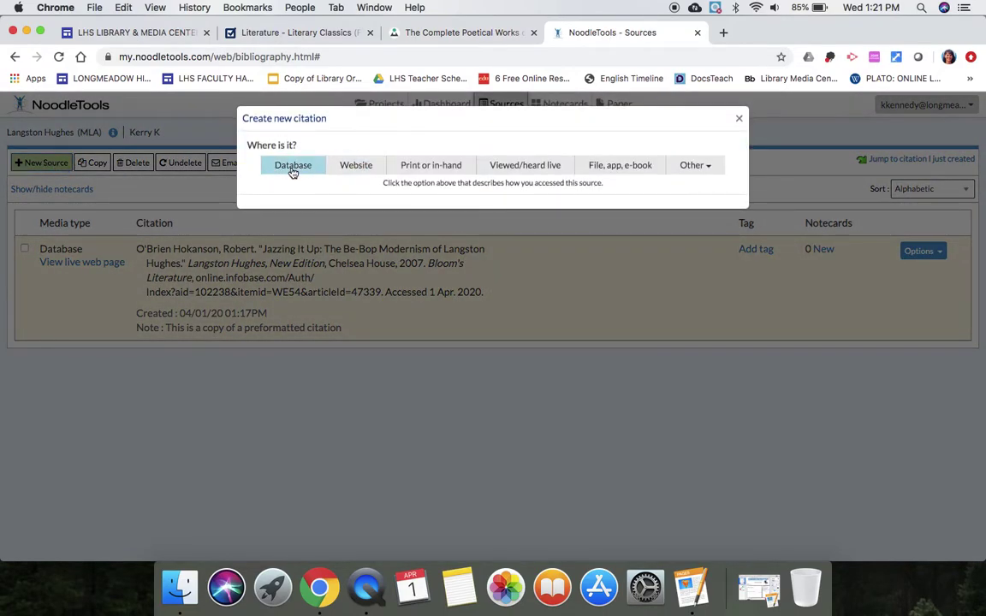
left_click(618, 168)
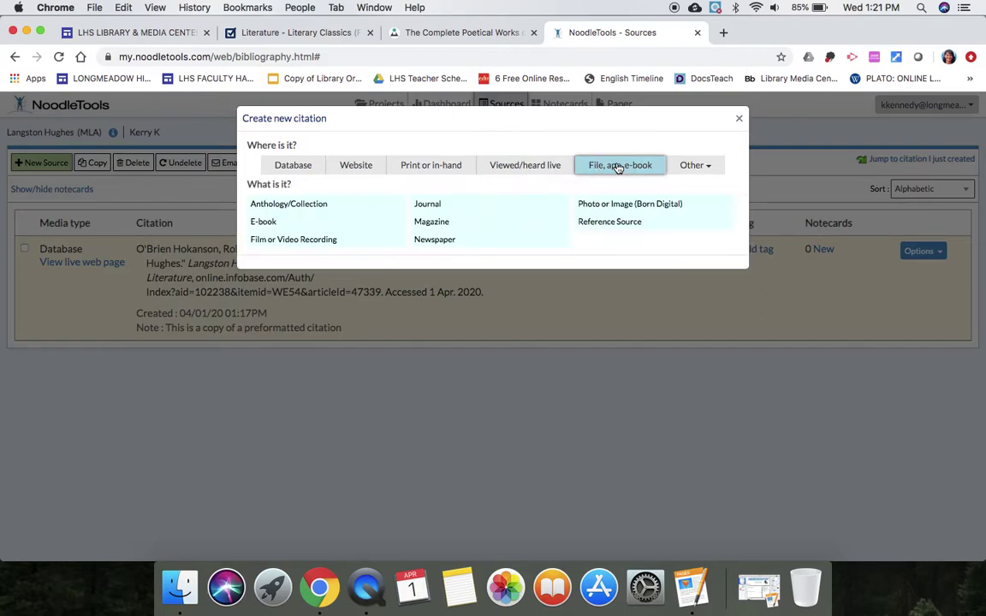
left_click(265, 222)
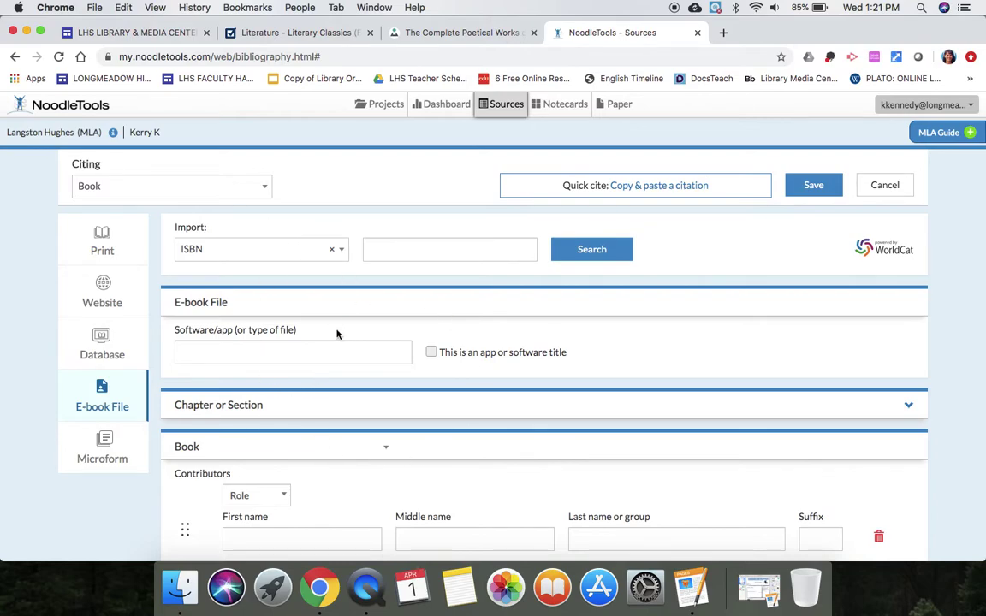
left_click(392, 248)
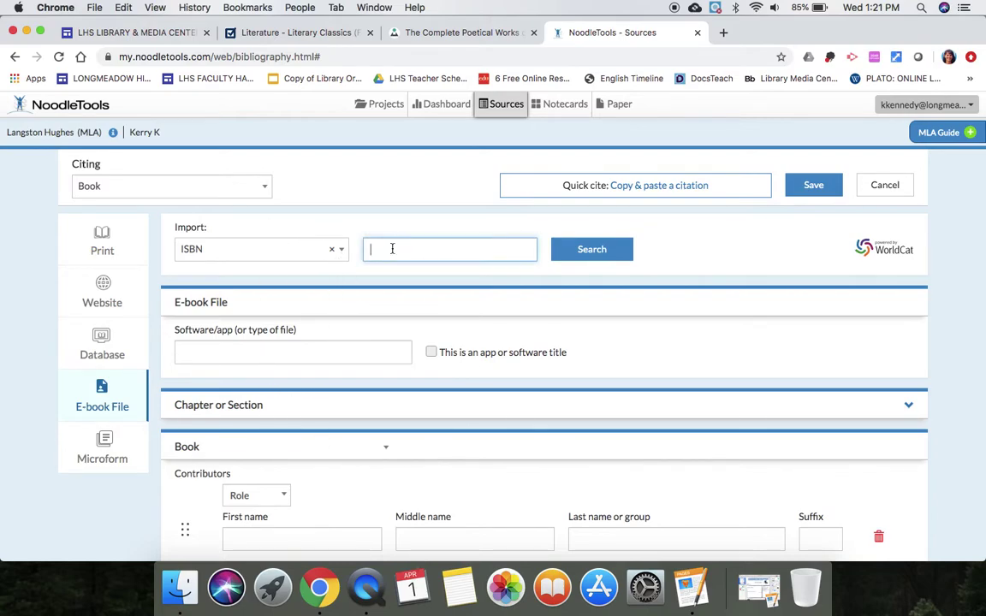
key("super+v")
left_click(589, 253)
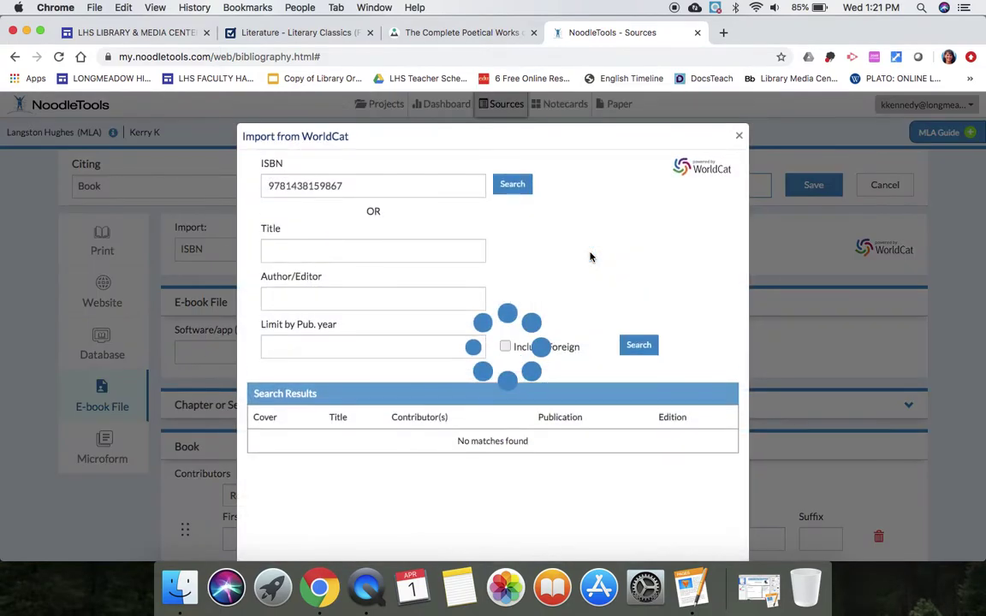
scroll(590, 257, "down", 3)
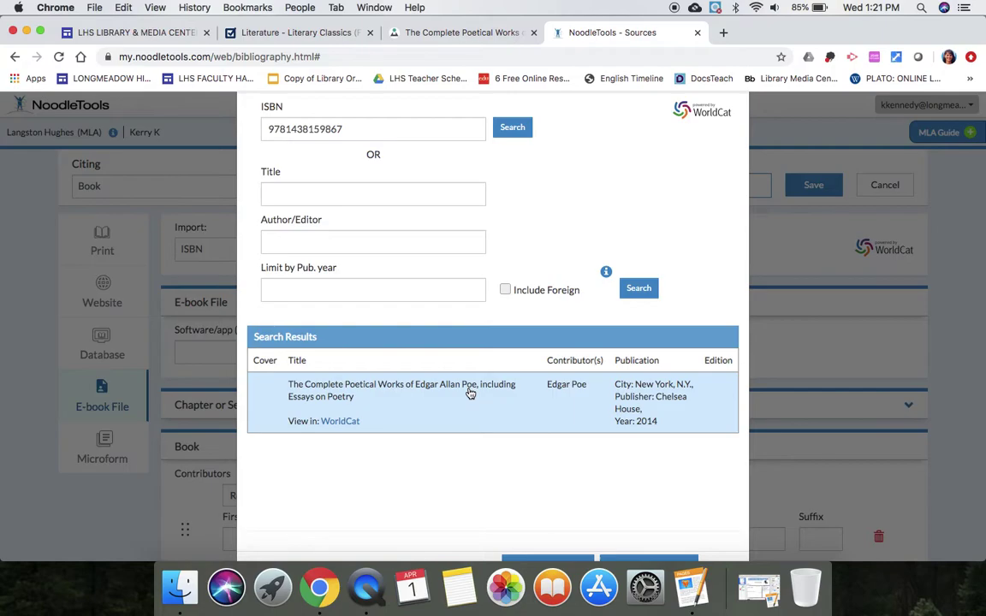
scroll(470, 393, "down", 3)
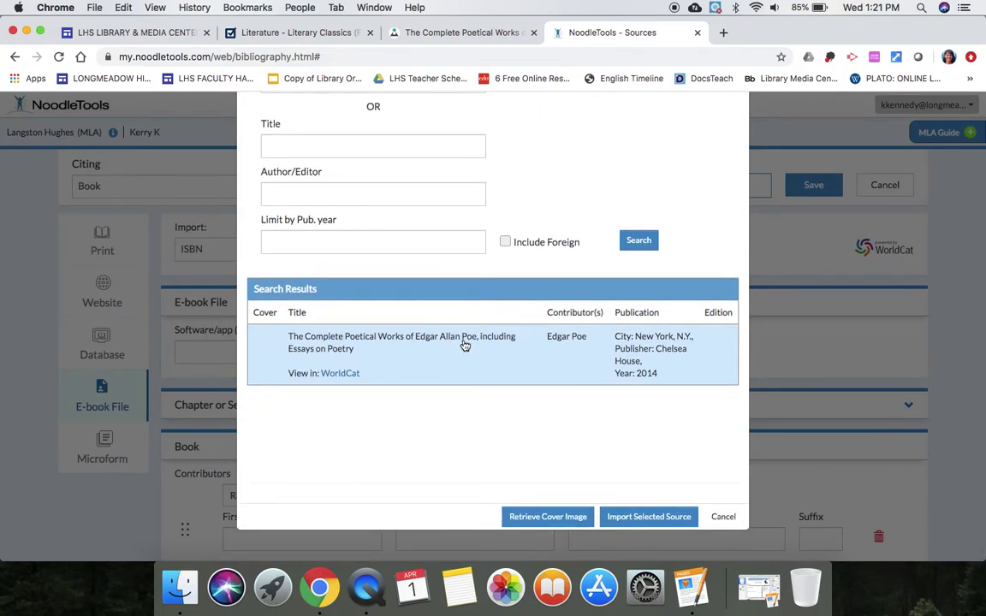
- Import the WorldCat record for The Complete Poetical Works of Edgar Allan Poe with its contributor details into the e-book citation and save it
left_click(645, 522)
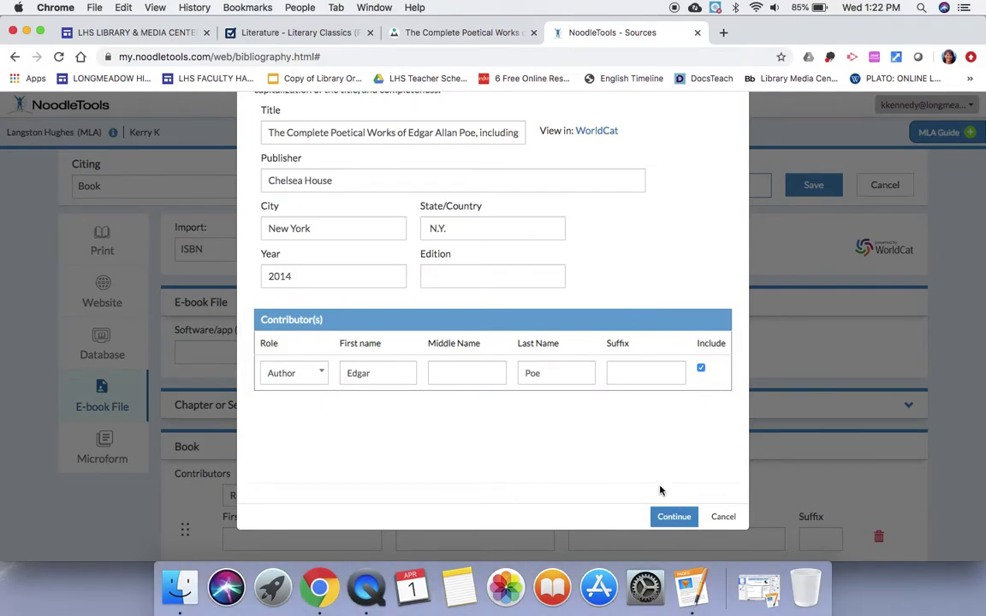
left_click(676, 518)
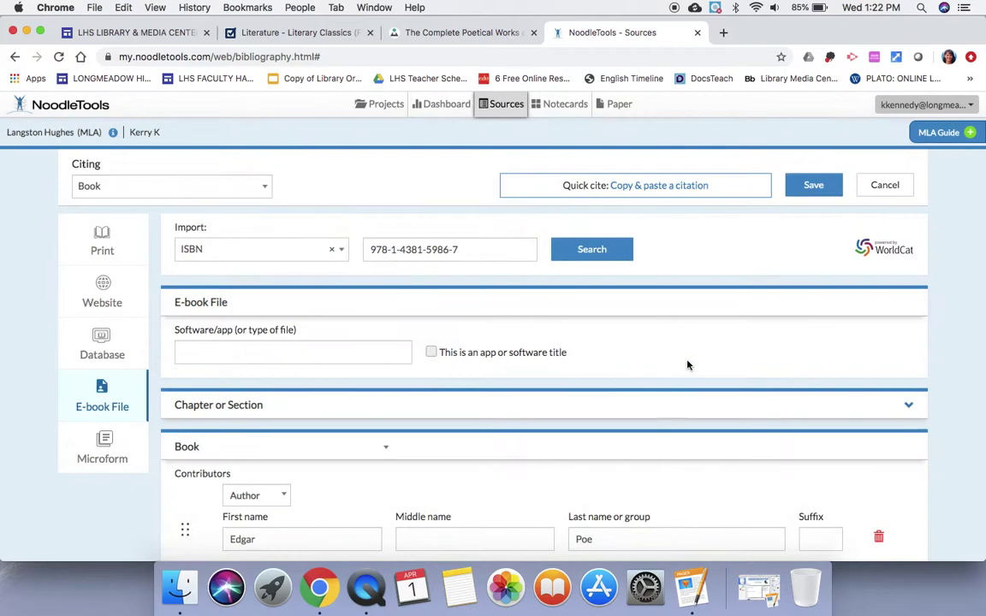
left_click(808, 186)
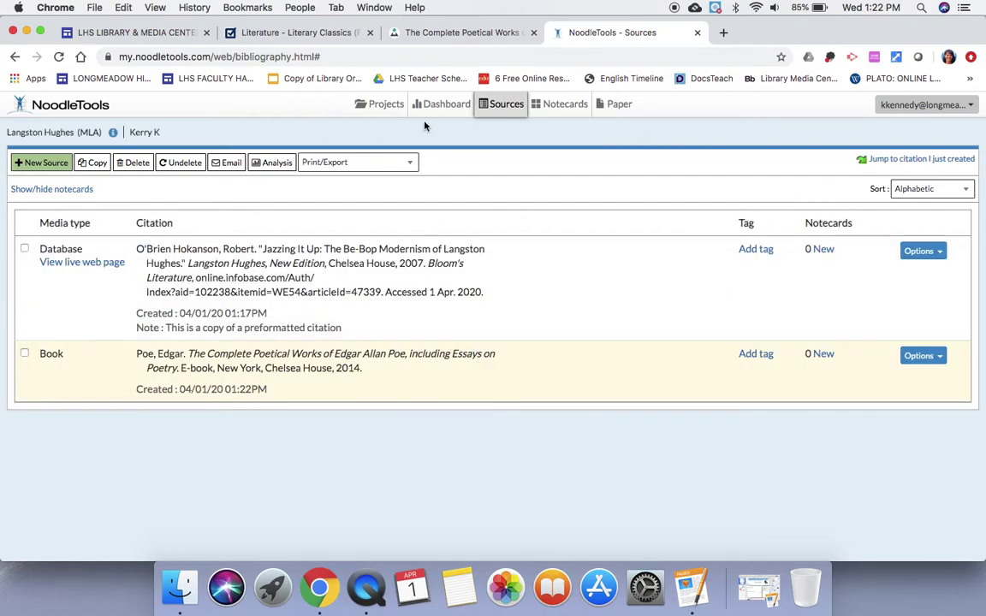
- Switch back to Bloom's Literature and return from the Literary Classics list to the database's home page
left_click(398, 33)
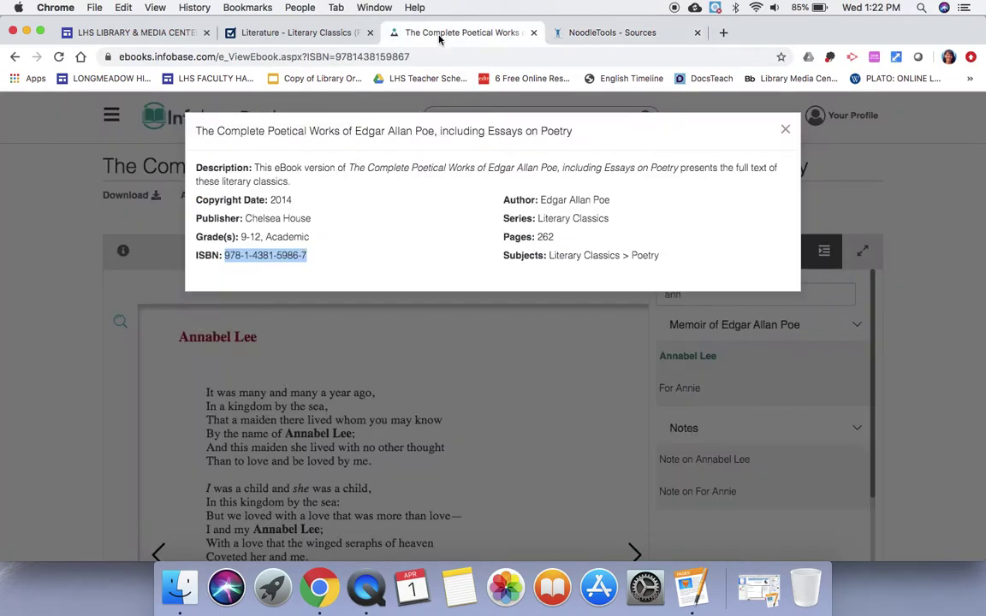
left_click(310, 32)
scroll(346, 238, "up", 3)
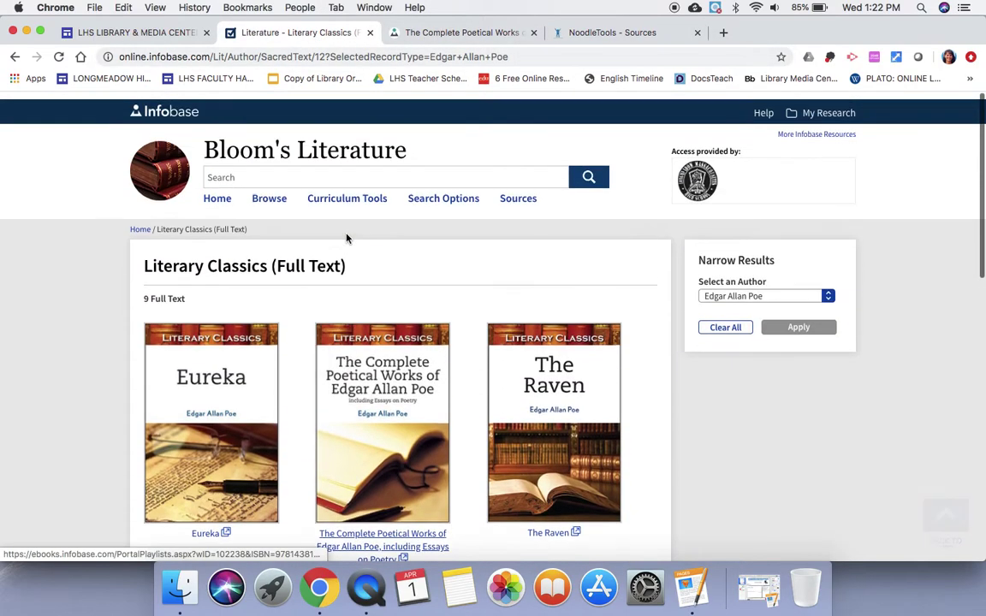
scroll(346, 238, "down", 1)
left_click(217, 191)
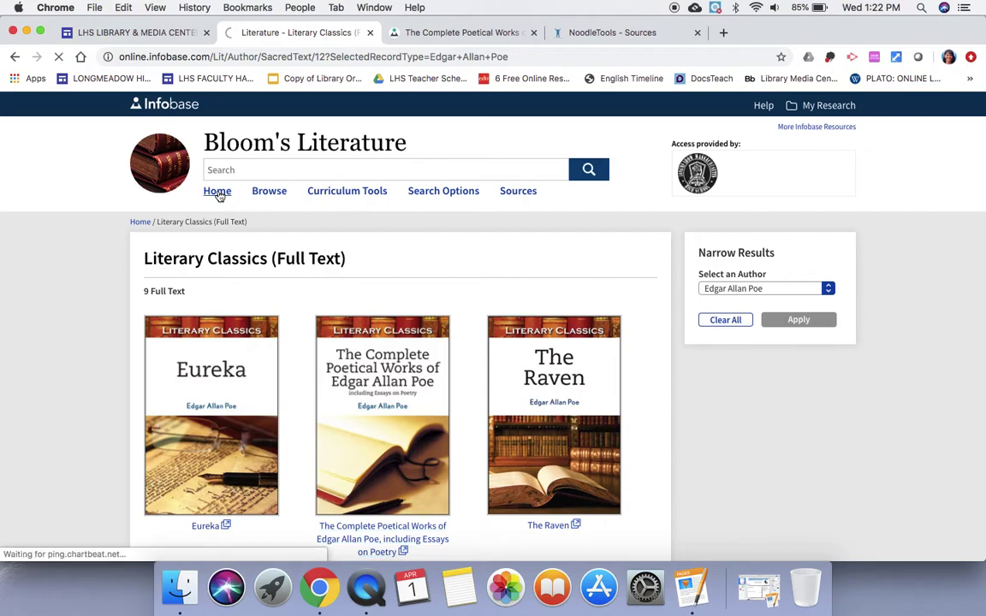